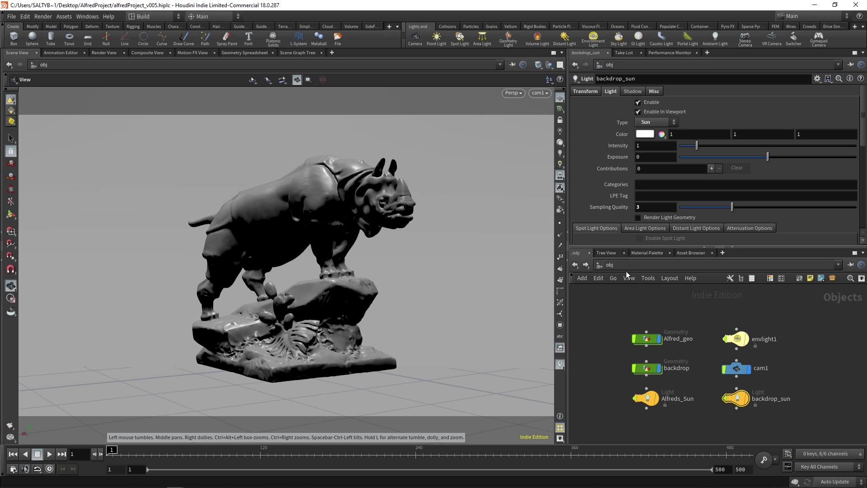
# Step: Open the out network and search its operators for Karma
pyautogui.click(611, 265)
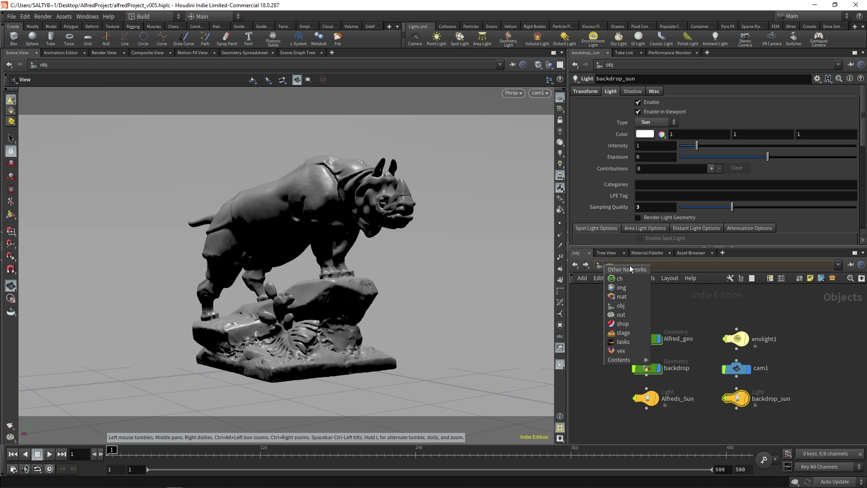
pyautogui.click(627, 315)
pyautogui.press('Tab')
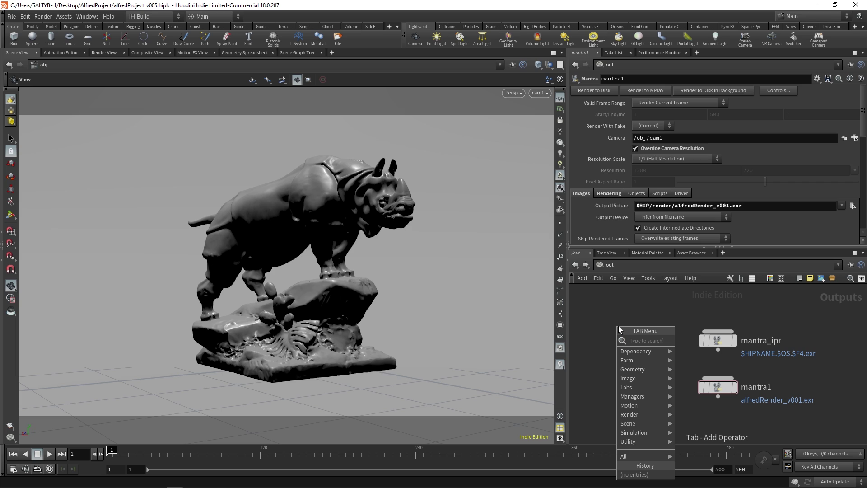
pyautogui.write('karama')
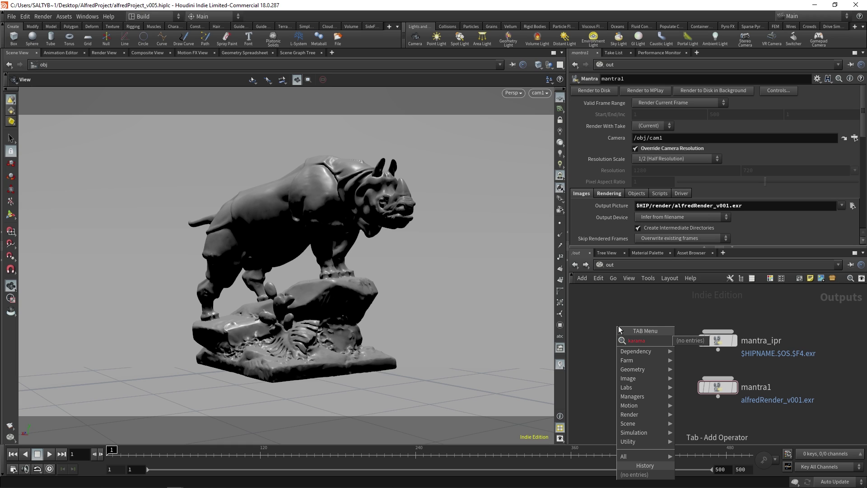
pyautogui.hotkey('ctrl', 'a')
pyautogui.press('BackSpace')
pyautogui.click(614, 313)
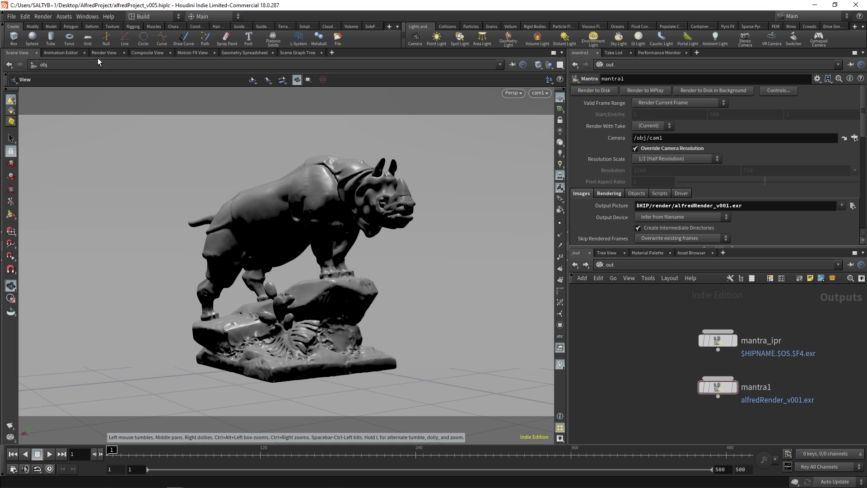
# Step: Examine the existing statue render and the two Mantra output nodes, and return to the scene view
pyautogui.click(111, 53)
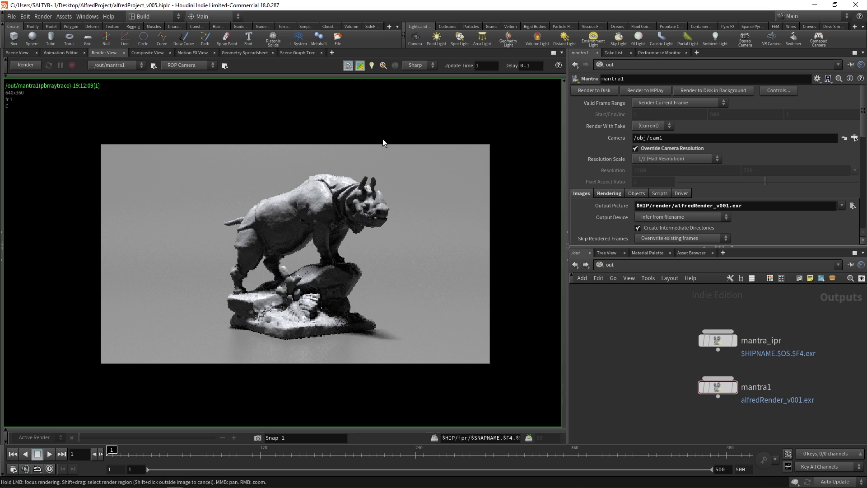
pyautogui.moveTo(671, 314); pyautogui.dragTo(752, 405)
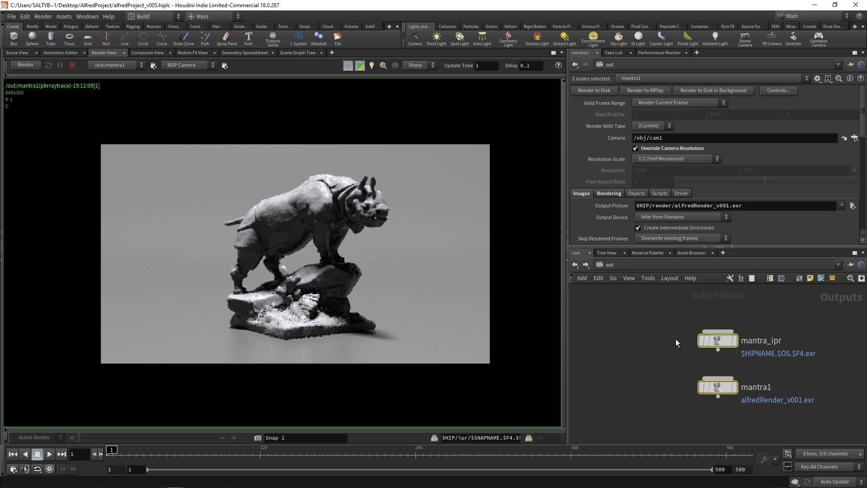
pyautogui.click(17, 53)
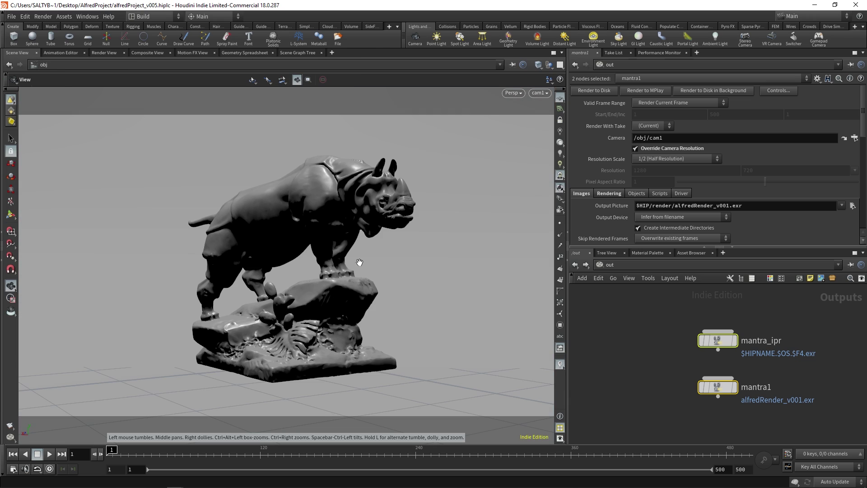
pyautogui.click(587, 294)
# Step: Return to the obj network, add a LOP Network above Alfred_geo and go inside it
pyautogui.click(602, 265)
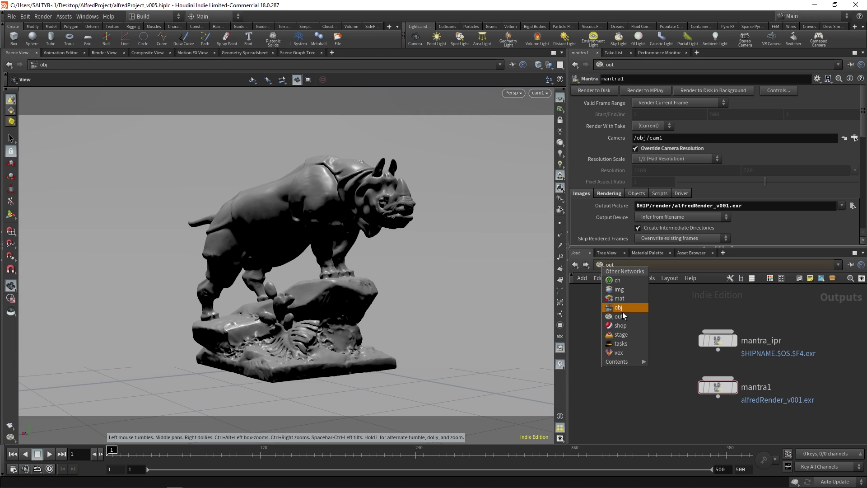
pyautogui.click(620, 308)
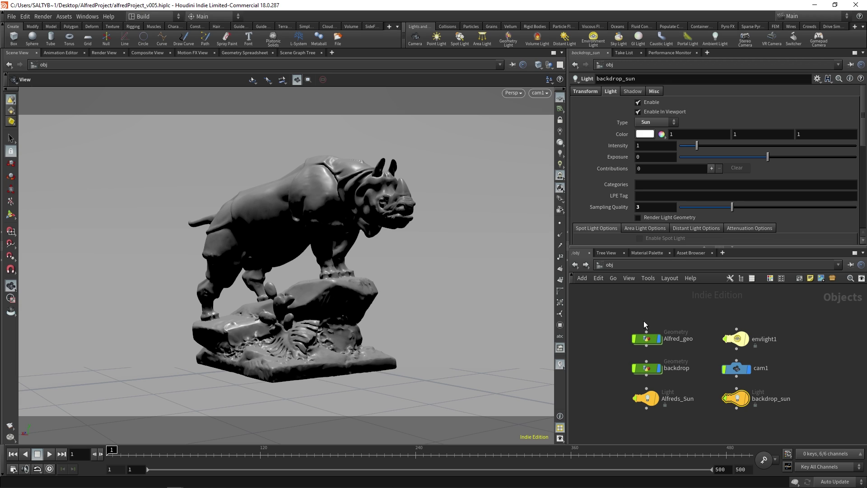
pyautogui.press('Tab')
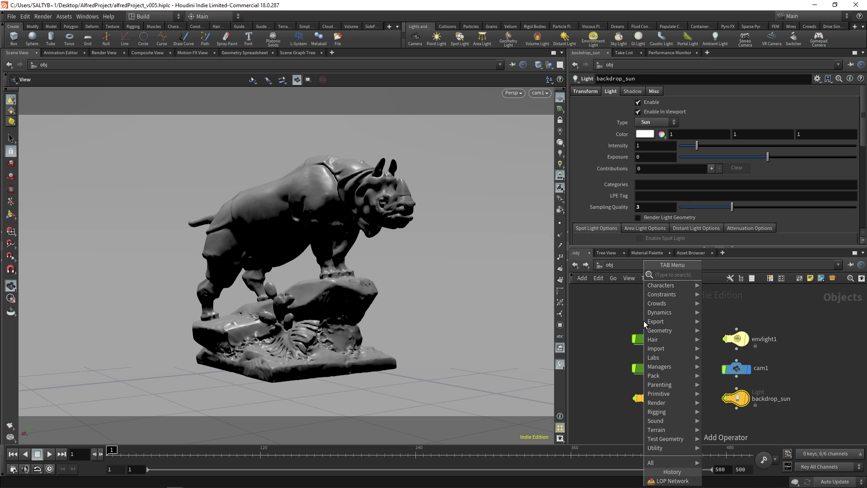
pyautogui.write('lop')
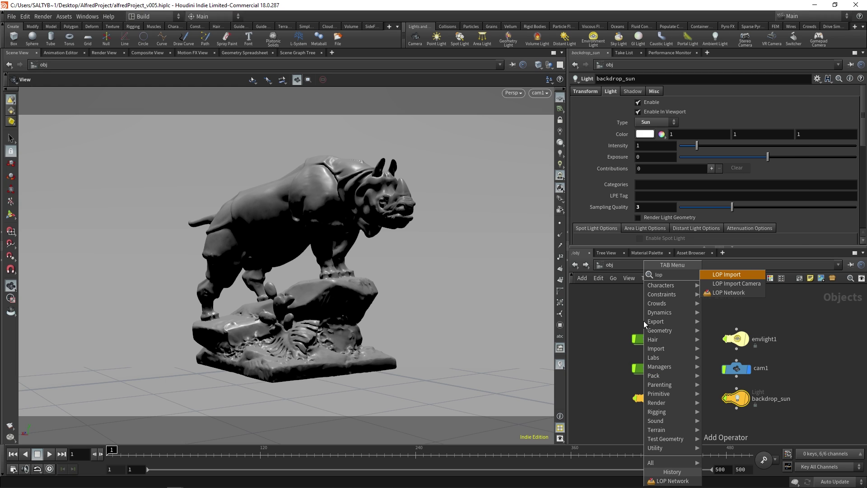
pyautogui.press('Down')
pyautogui.press('Down')
pyautogui.press('Return')
pyautogui.click(659, 311)
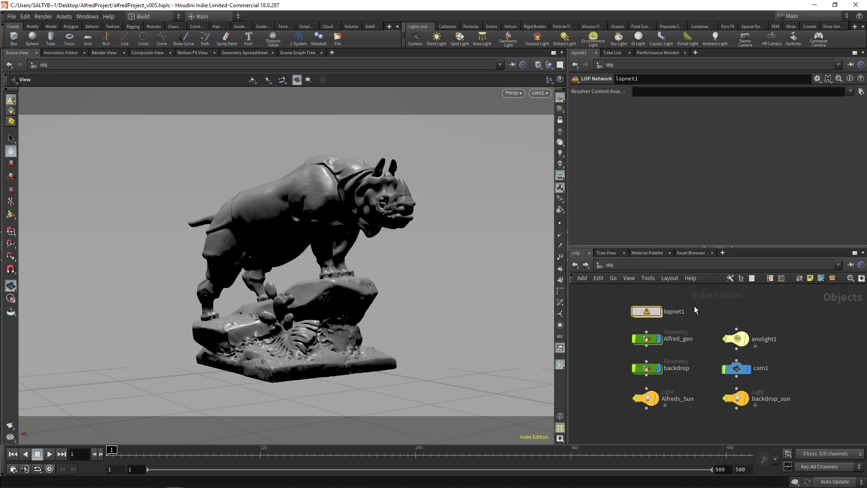
pyautogui.press('Return')
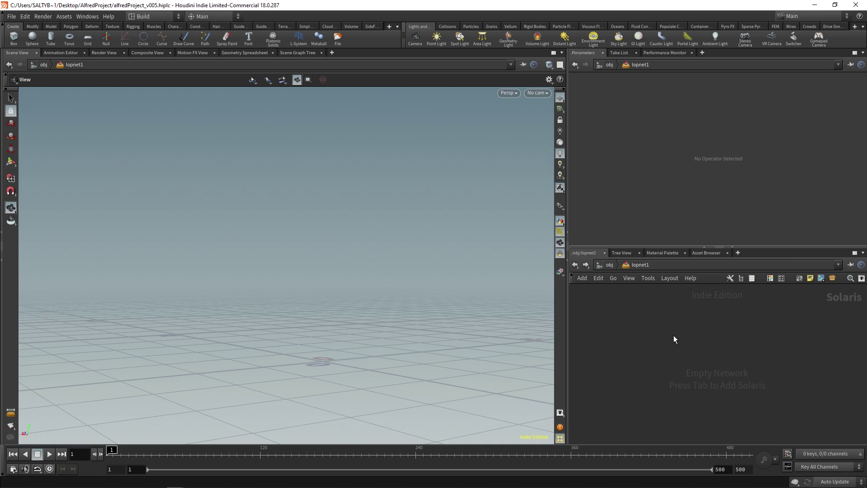
# Step: Add a SOP Import node to the empty LOP network
pyautogui.press('Tab')
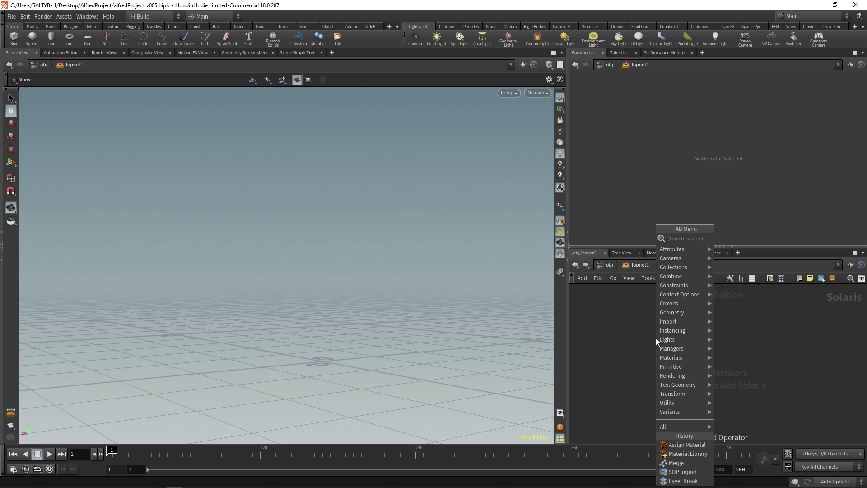
pyautogui.write('sop')
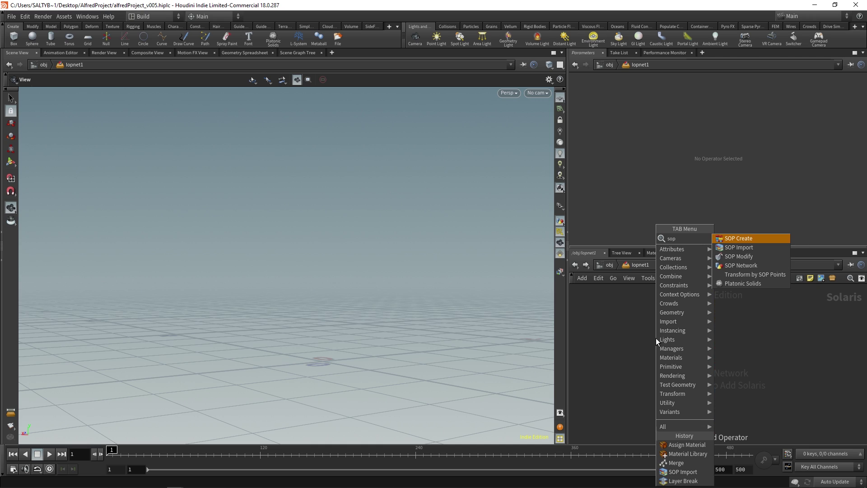
pyautogui.press('Down')
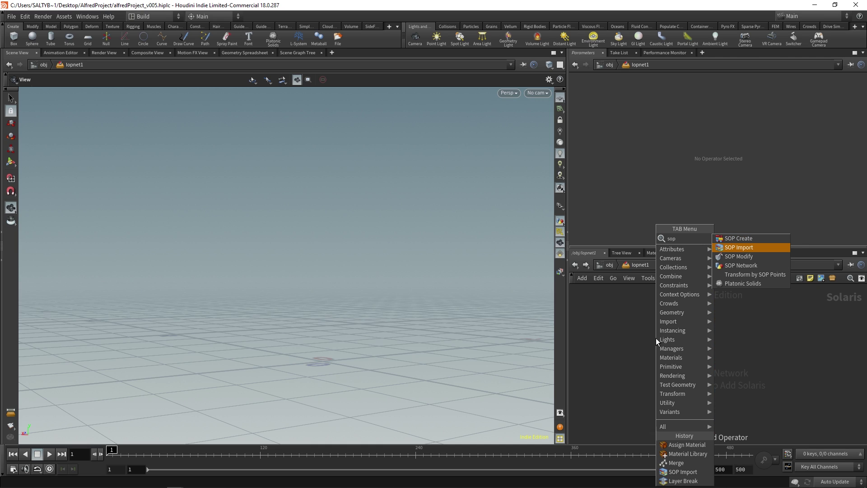
pyautogui.press('Return')
pyautogui.moveTo(659, 339); pyautogui.dragTo(676, 332)
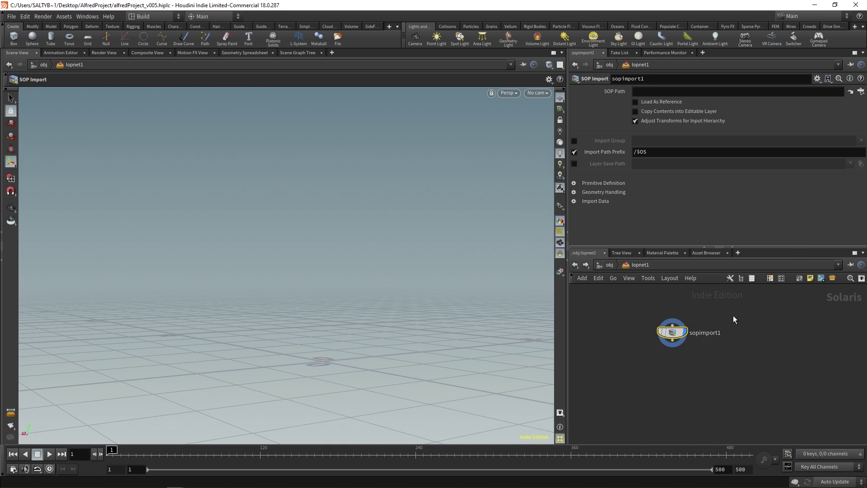
# Step: Set the import node's SOP Path to /obj/Alfred_geo and rename the node alfred_geo
pyautogui.moveTo(671, 334)
pyautogui.click(861, 91)
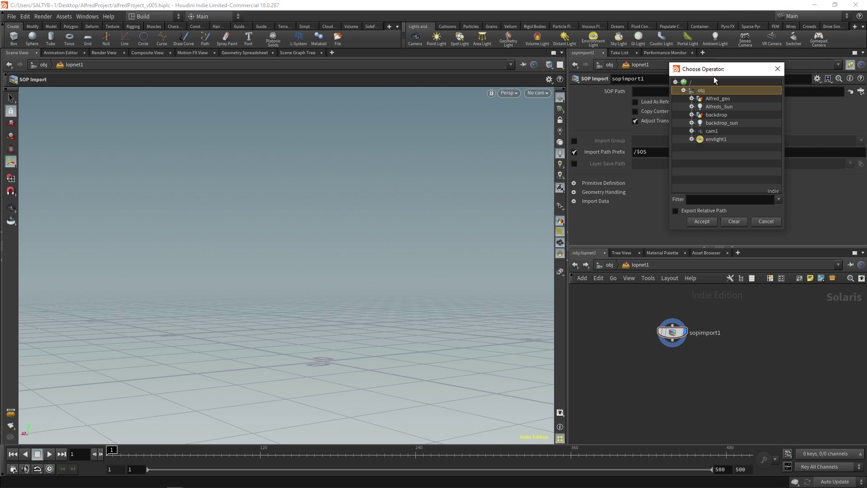
pyautogui.click(718, 98)
pyautogui.click(703, 222)
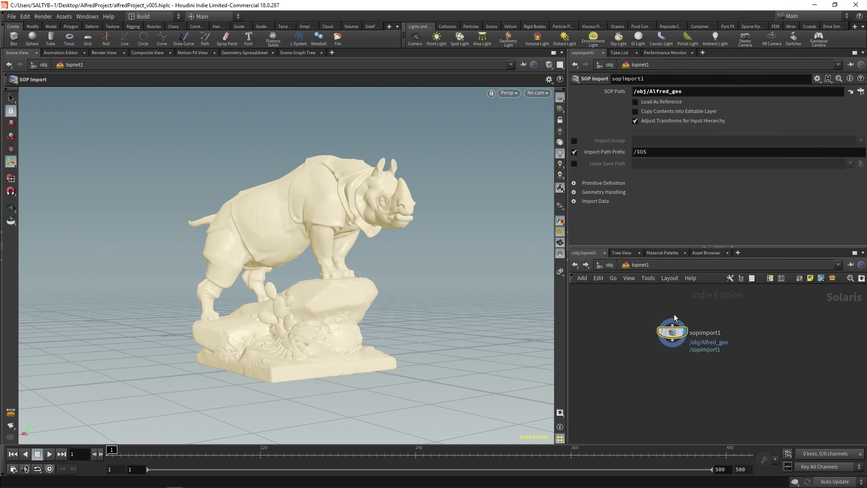
pyautogui.doubleClick(701, 334)
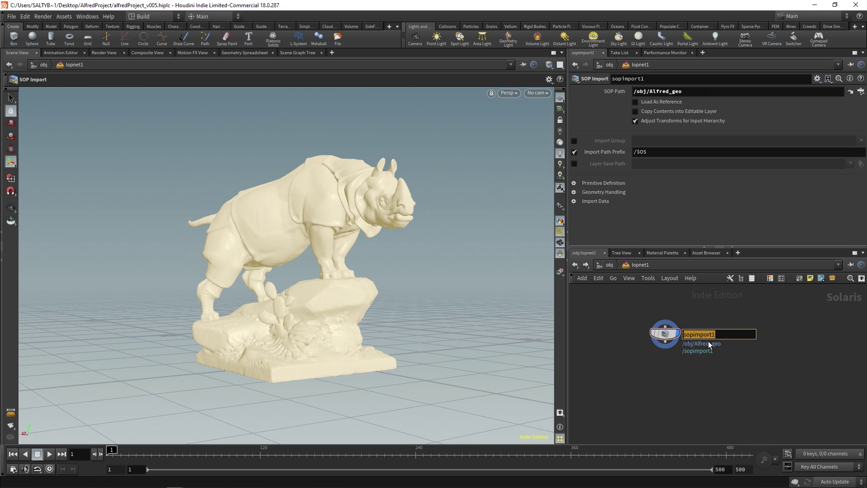
pyautogui.write('alfred_geo')
pyautogui.press('Return')
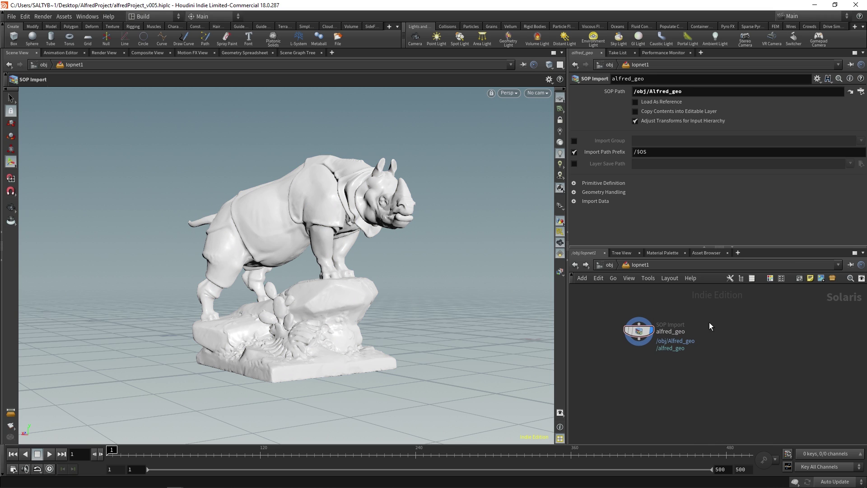
# Step: Duplicate the alfred_geo import node beside the original and set the copy's SOP Path to /obj/backdrop
pyautogui.keyDown('alt'); pyautogui.moveTo(640, 332); pyautogui.dragTo(720, 331); pyautogui.keyUp('alt')
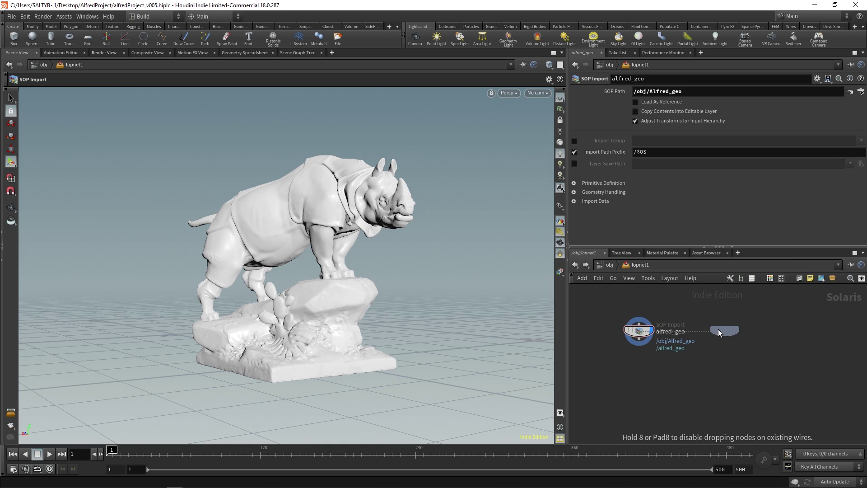
pyautogui.click(719, 333)
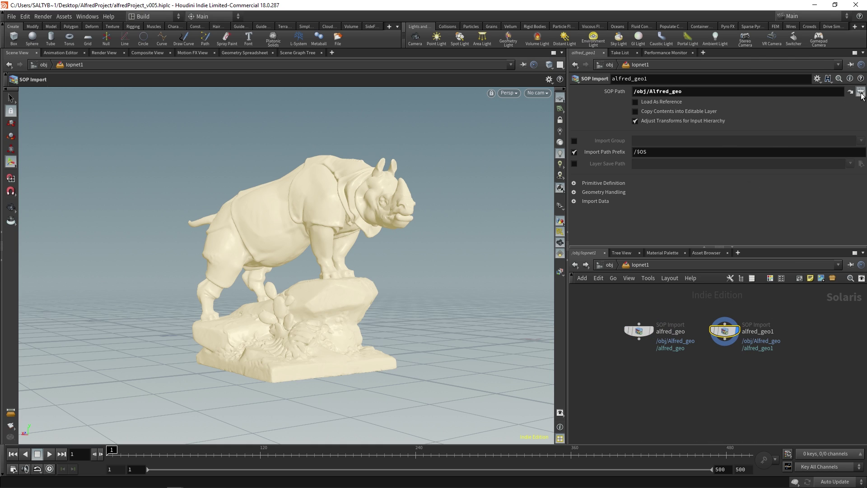
pyautogui.click(861, 91)
pyautogui.click(796, 62)
pyautogui.click(786, 168)
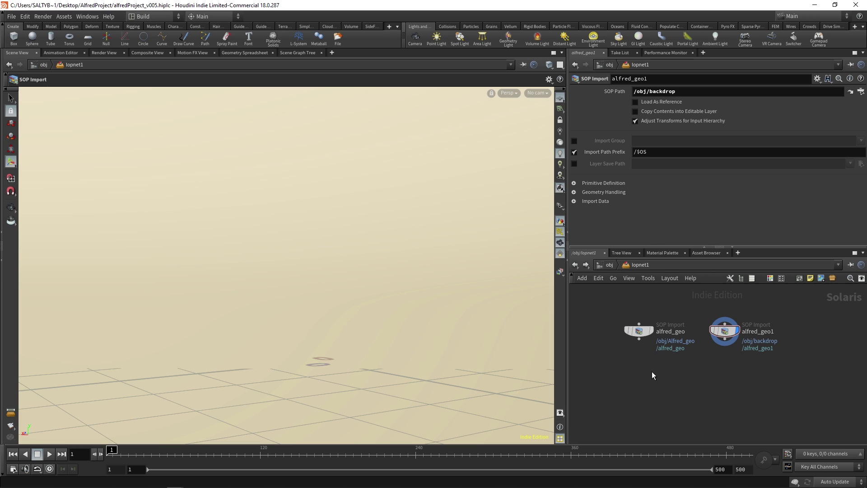
# Step: Add a Merge node below the two SOP Import nodes, wire both into it and display the merged result
pyautogui.press('Tab')
pyautogui.write('merge')
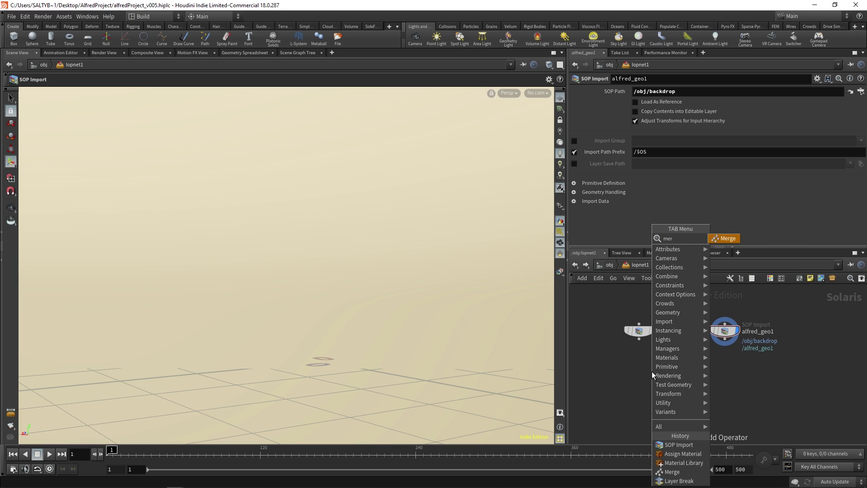
pyautogui.press('Return')
pyautogui.click(652, 371)
pyautogui.moveTo(651, 372); pyautogui.dragTo(700, 378)
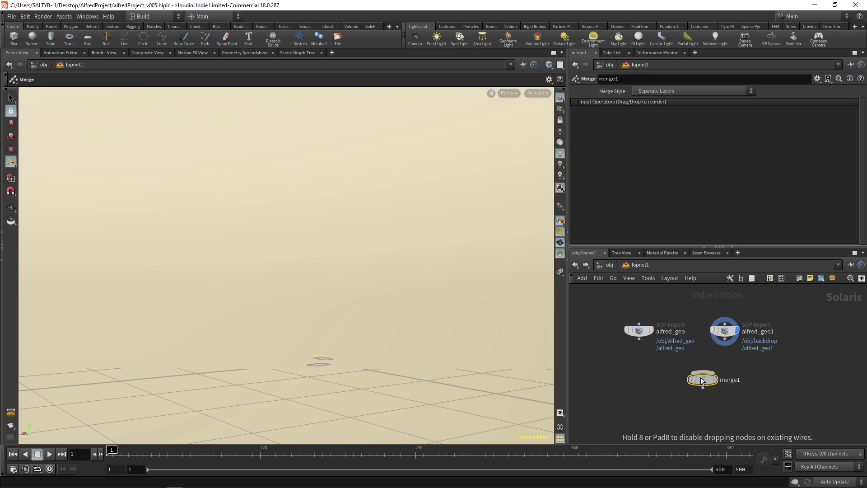
pyautogui.moveTo(620, 317); pyautogui.dragTo(687, 383)
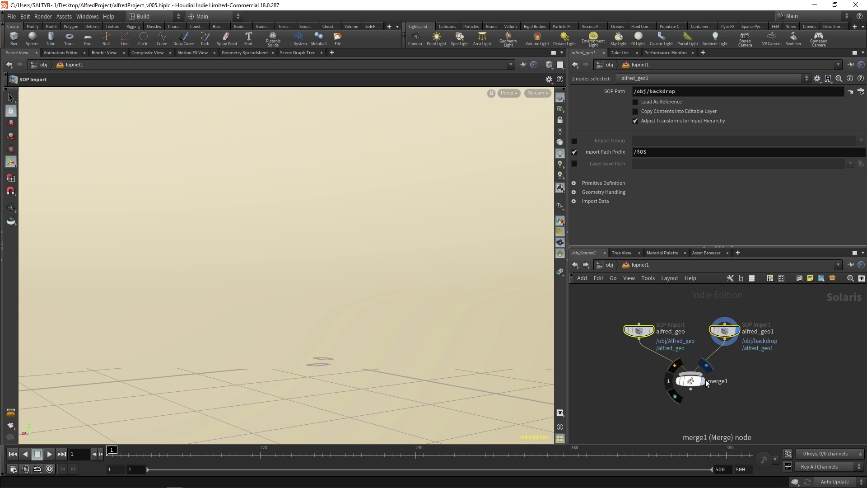
pyautogui.click(702, 381)
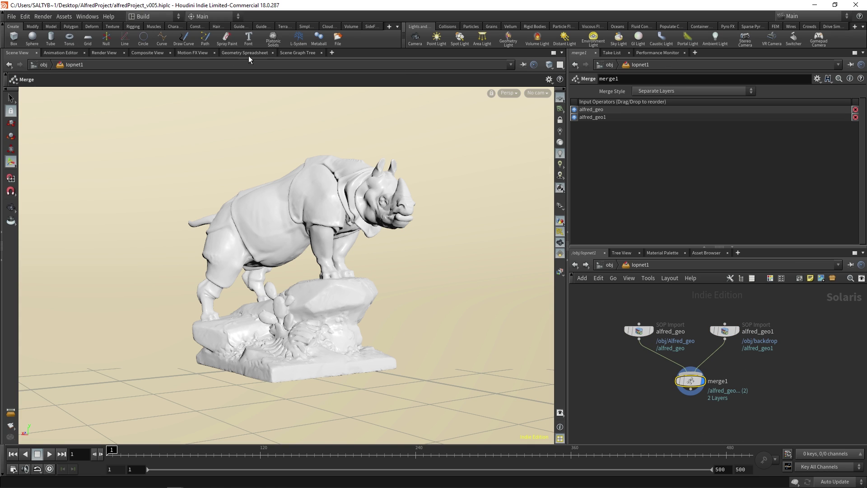
pyautogui.click(334, 52)
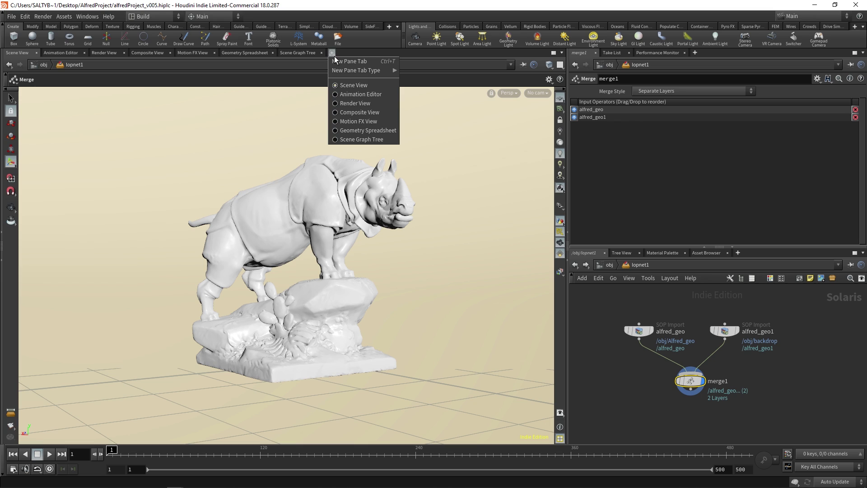
pyautogui.moveTo(341, 70)
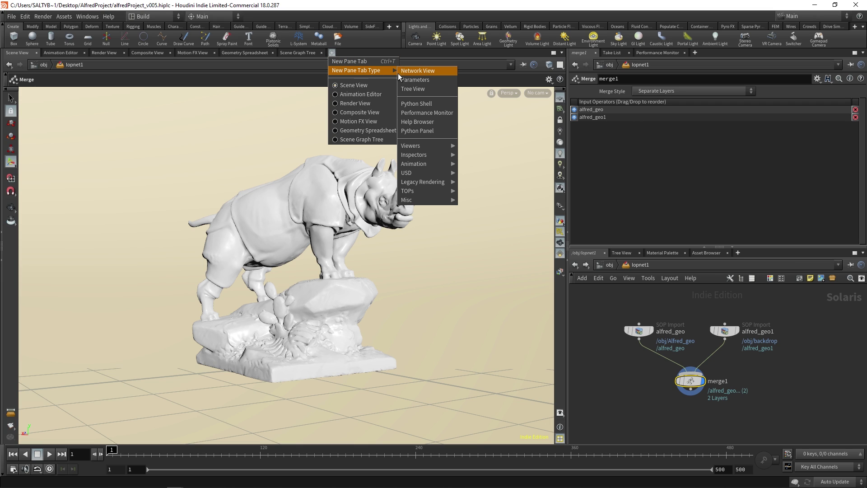
pyautogui.moveTo(421, 172)
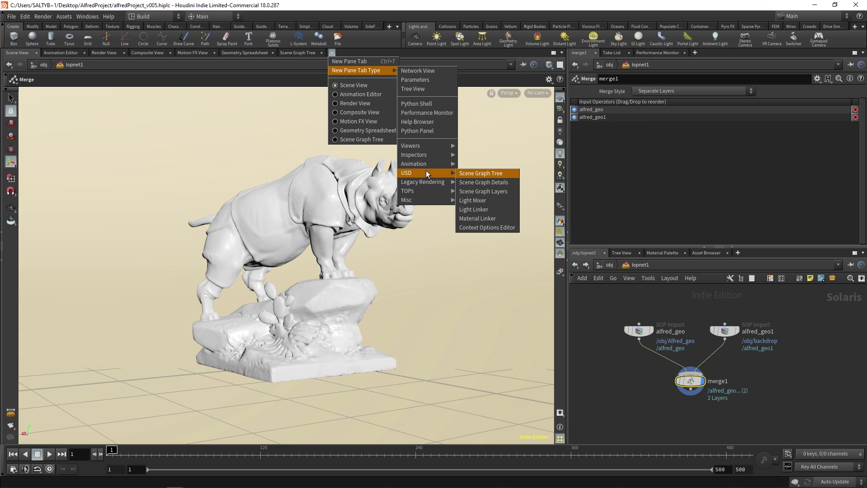
pyautogui.click(390, 43)
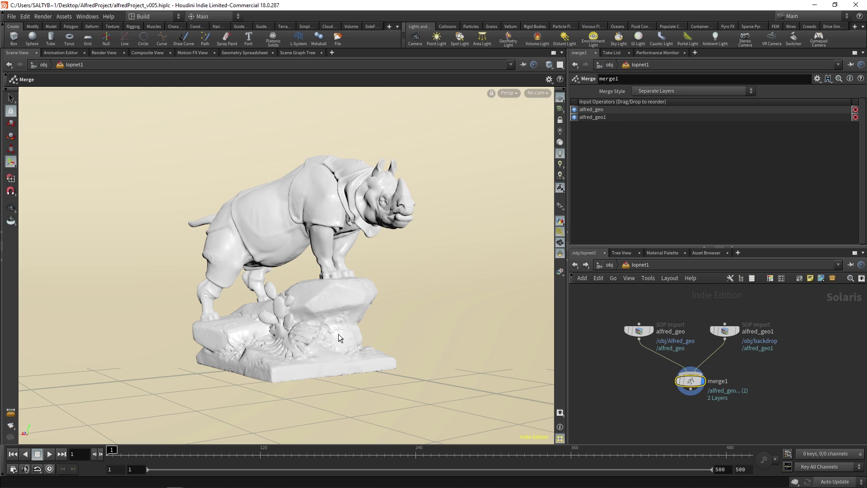
# Step: Split the scene view pane into top and bottom panes and enlarge the upper one
pyautogui.click(562, 53)
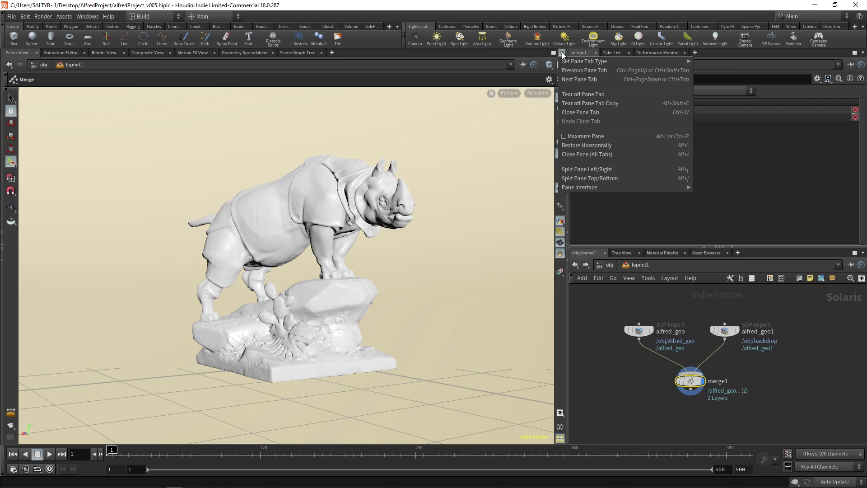
pyautogui.click(605, 179)
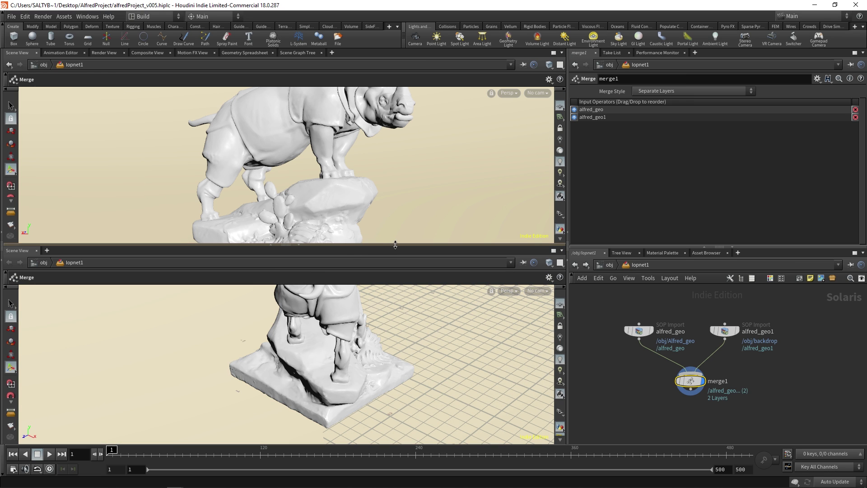
pyautogui.moveTo(395, 244); pyautogui.dragTo(381, 294)
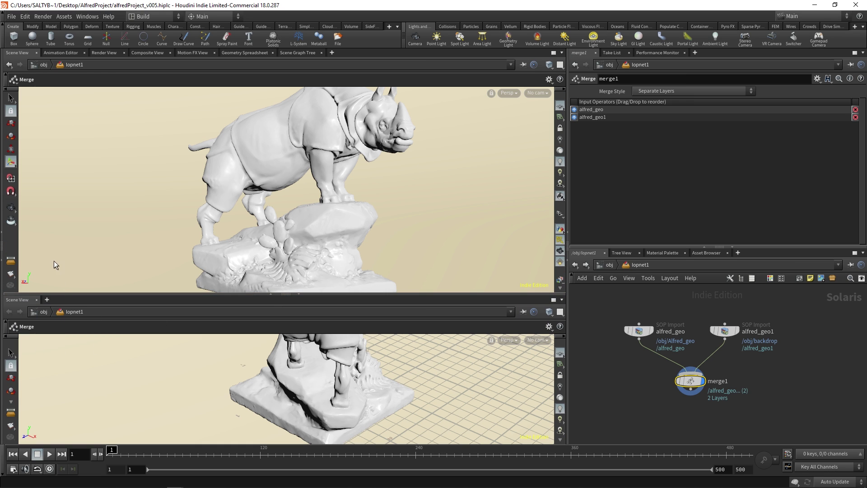
# Step: Change the lower pane to a Scene Graph Tree and collapse its collections section
pyautogui.rightClick(23, 298)
pyautogui.moveTo(52, 406)
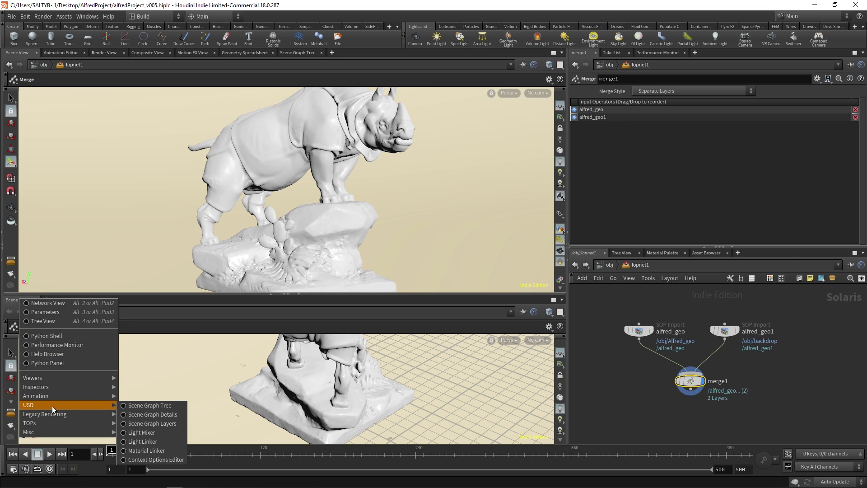
pyautogui.click(162, 405)
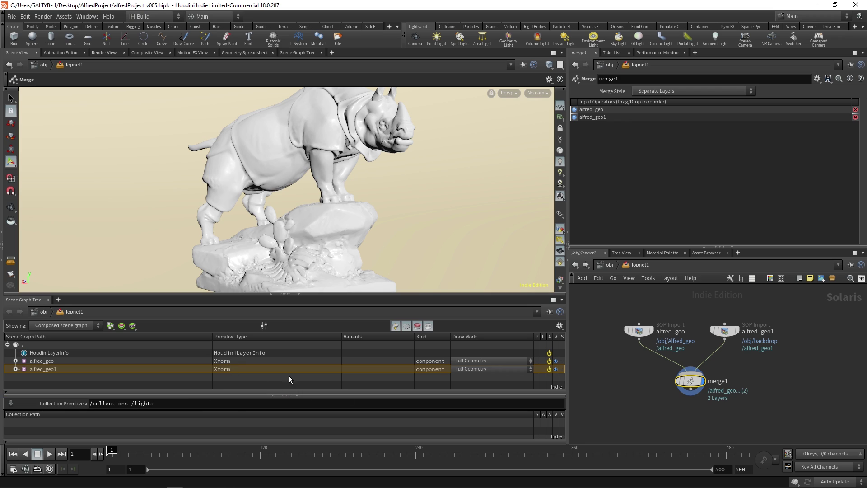
pyautogui.click(297, 396)
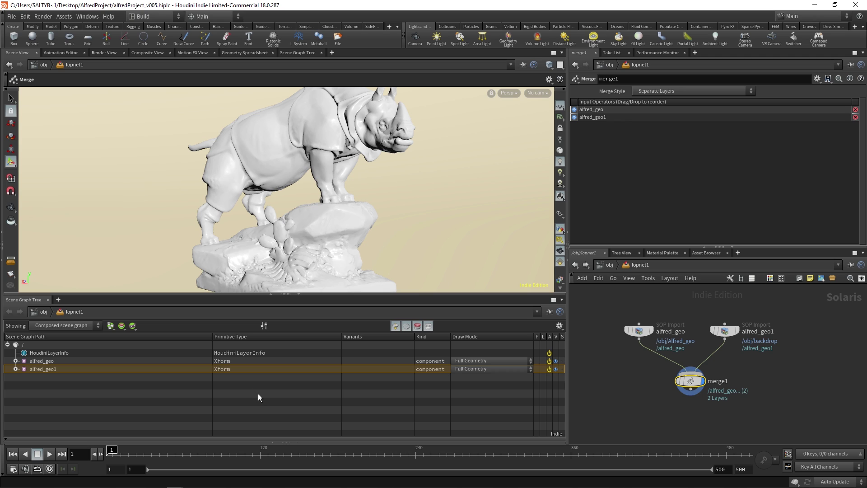
# Step: Display the alfred_geo import, the backdrop import and the merged result in turn to compare them
pyautogui.moveTo(638, 300); pyautogui.dragTo(745, 351)
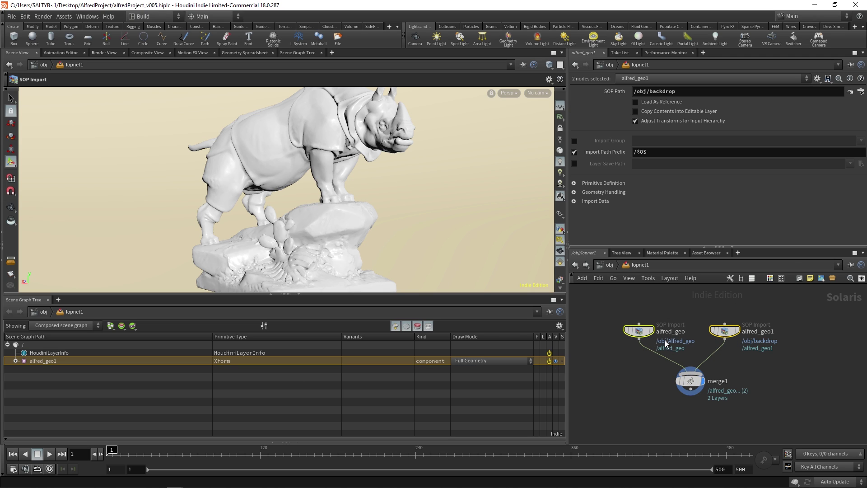
pyautogui.moveTo(647, 335)
pyautogui.click(654, 315)
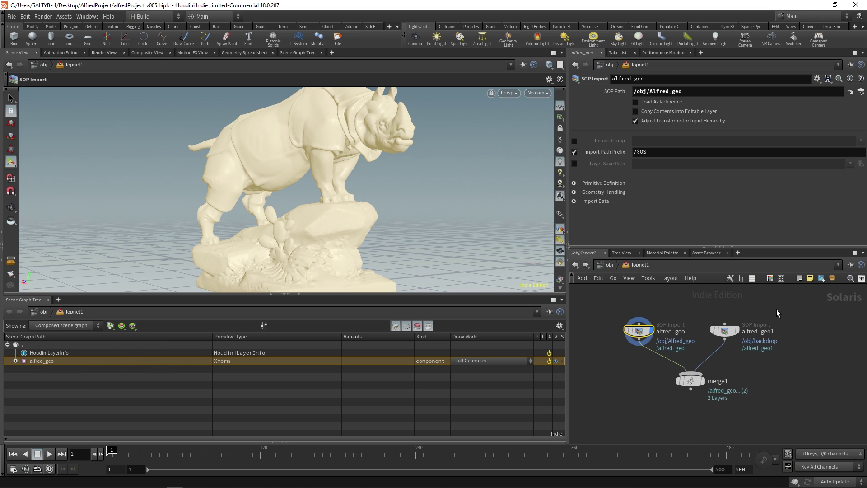
pyautogui.click(727, 333)
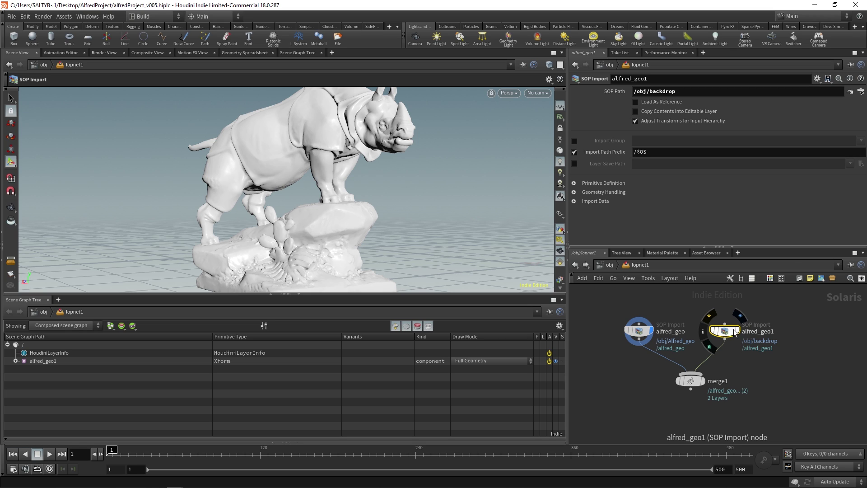
pyautogui.click(739, 316)
pyautogui.moveTo(727, 333)
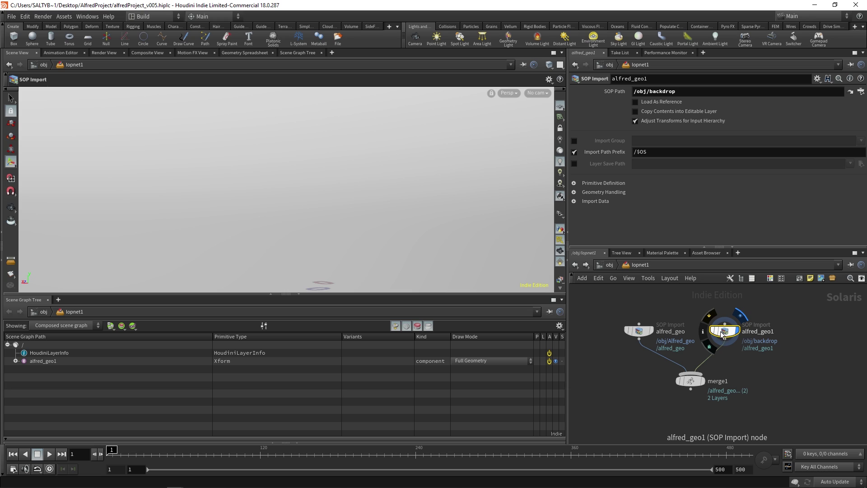
pyautogui.click(706, 381)
pyautogui.click(690, 381)
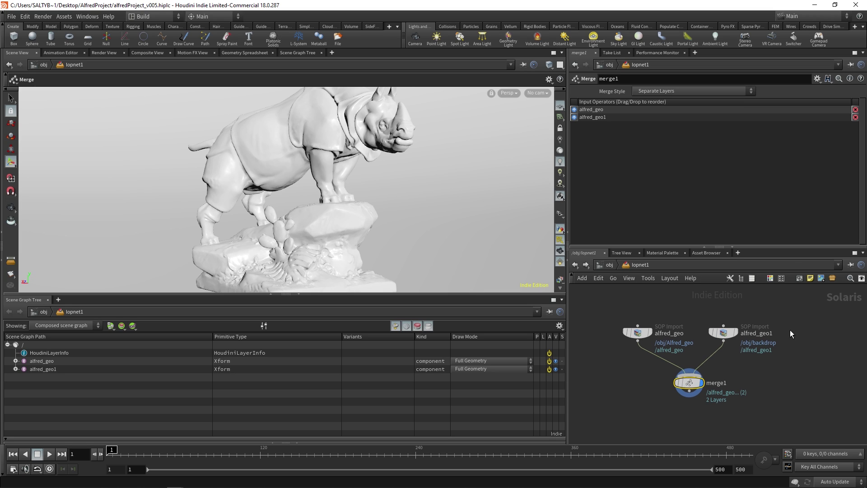
# Step: Rename the SOP Import node that loads /obj/backdrop as backdrop_geo
pyautogui.doubleClick(754, 332)
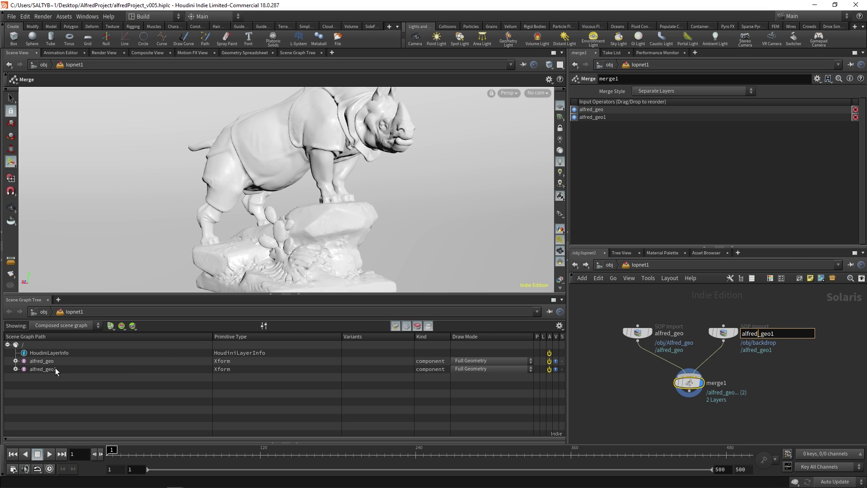
pyautogui.moveTo(774, 334); pyautogui.dragTo(761, 339)
pyautogui.write('backdrop_geo')
pyautogui.press('Return')
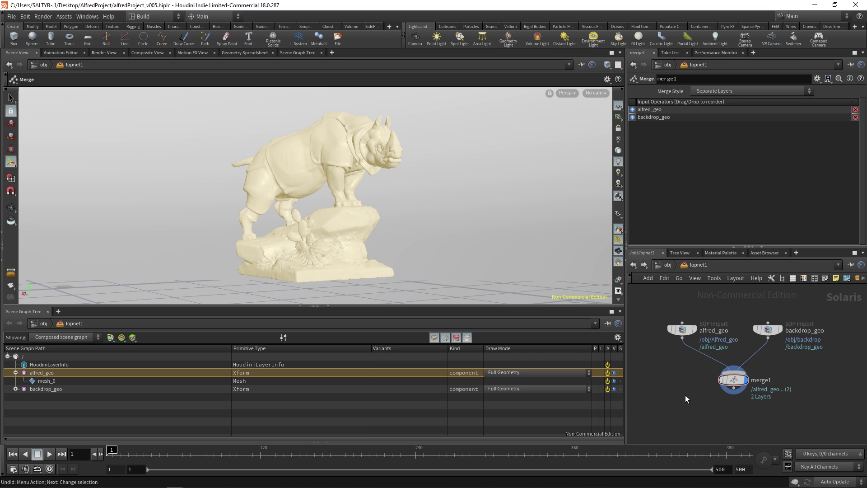
# Step: Add a Karma node below merge1 and switch the viewport to the Karma (Beta) renderer
pyautogui.press('Tab')
pyautogui.write('k')
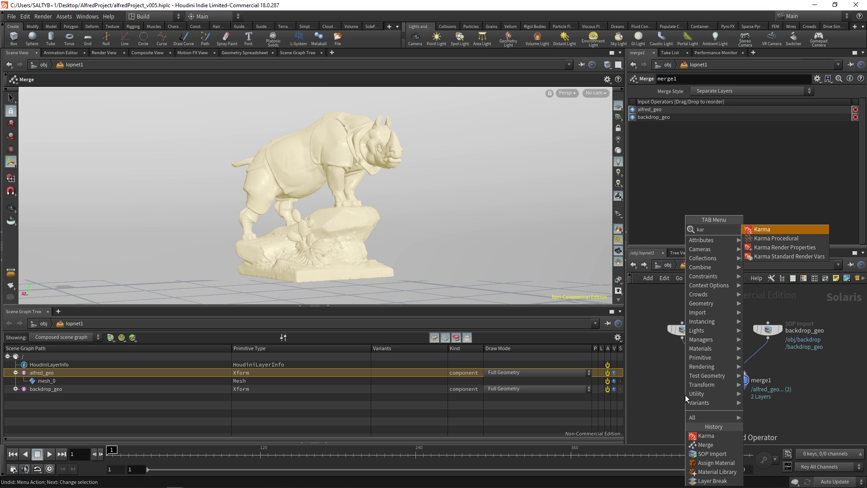
pyautogui.press('Return')
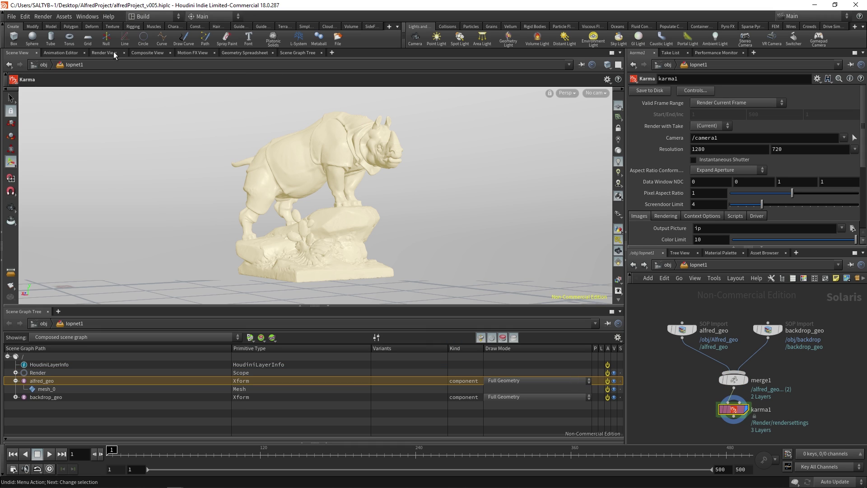
pyautogui.click(569, 93)
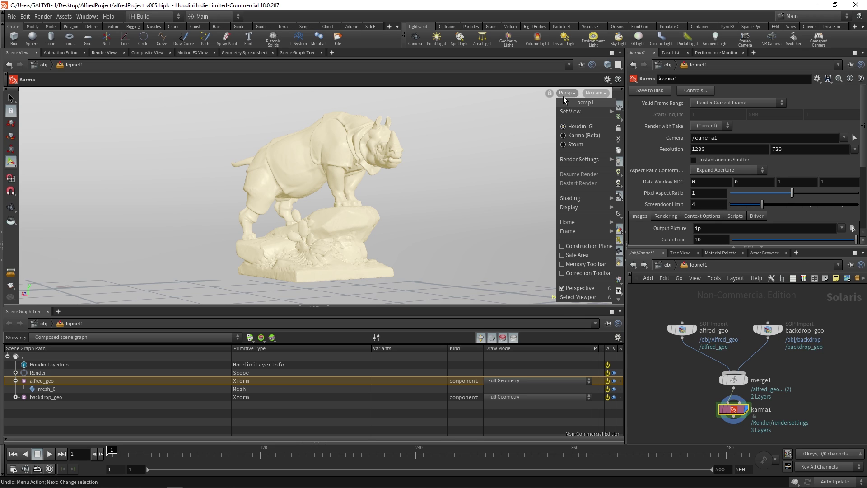
pyautogui.click(587, 136)
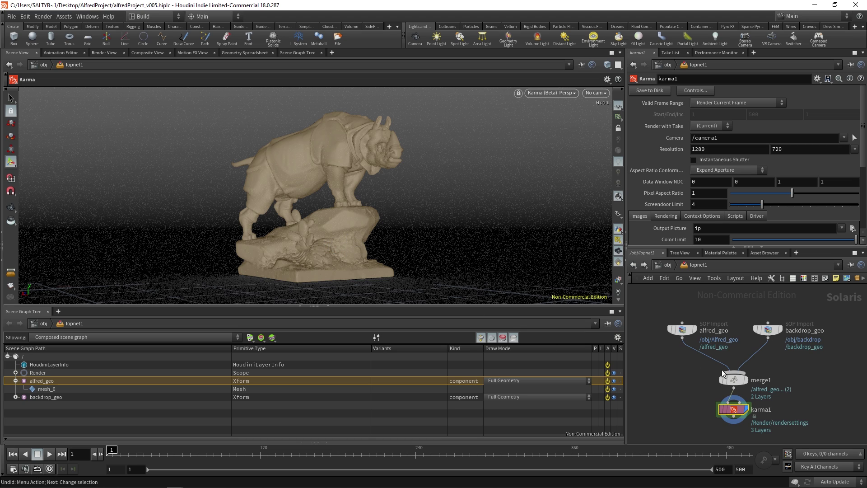
# Step: Insert a Material Library node between merge1 and karma1, and switch the viewport back to Houdini GL
pyautogui.moveTo(708, 390); pyautogui.dragTo(660, 358, button='middle')
pyautogui.moveTo(685, 380); pyautogui.dragTo(685, 413)
pyautogui.click(760, 381)
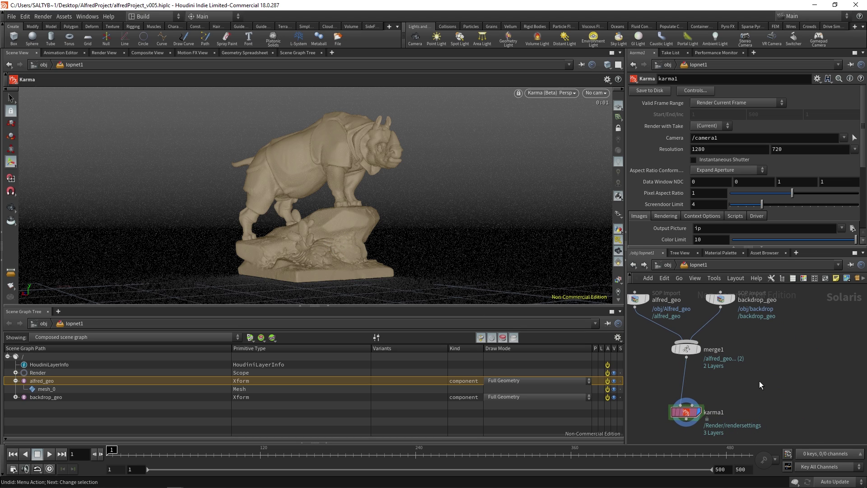
pyautogui.press('Tab')
pyautogui.write('ma')
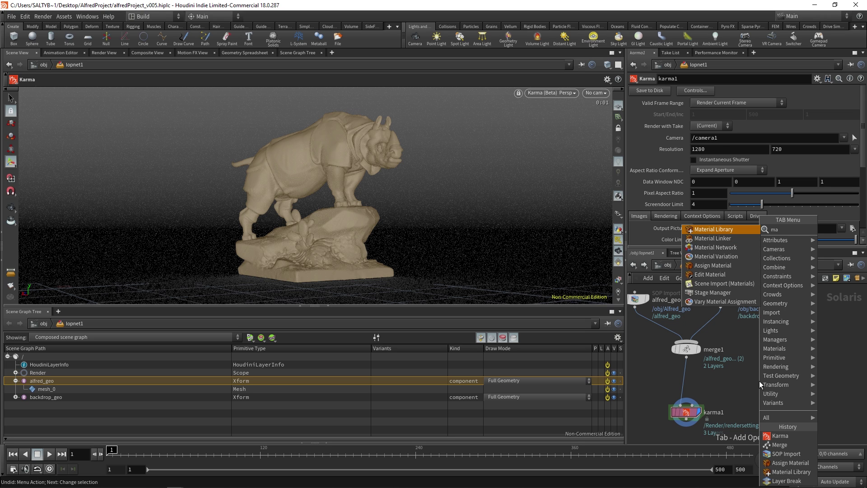
pyautogui.press('Return')
pyautogui.click(760, 381)
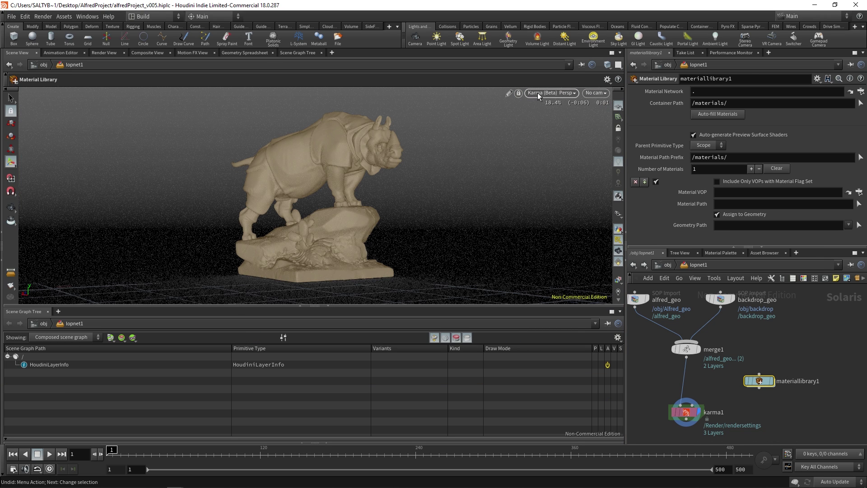
pyautogui.click(546, 93)
pyautogui.click(550, 126)
pyautogui.moveTo(766, 379); pyautogui.dragTo(697, 376)
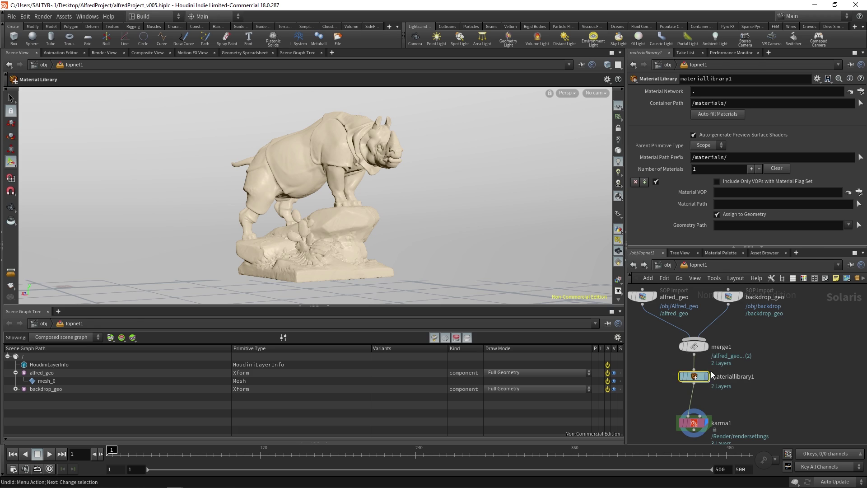
pyautogui.press('Return')
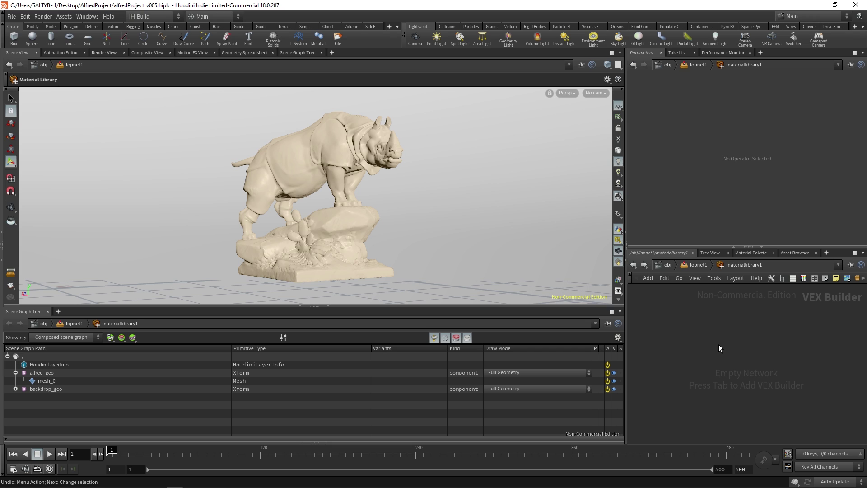
pyautogui.press('Tab')
pyautogui.moveTo(759, 122)
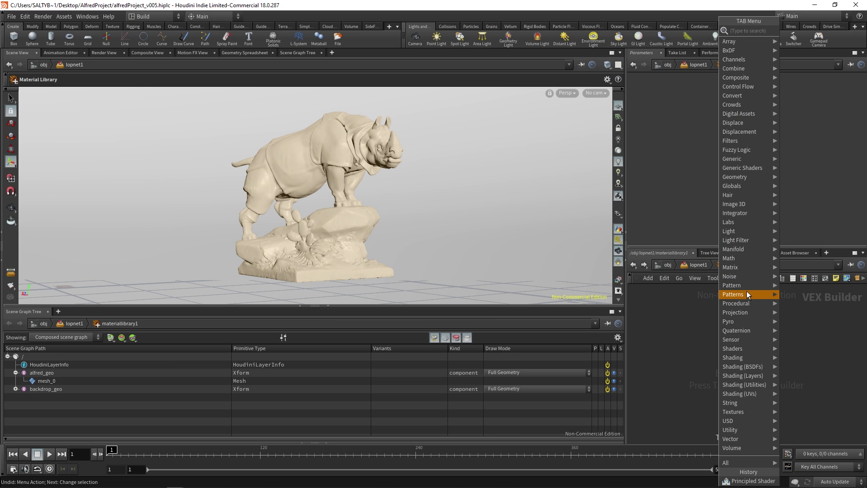
pyautogui.click(803, 315)
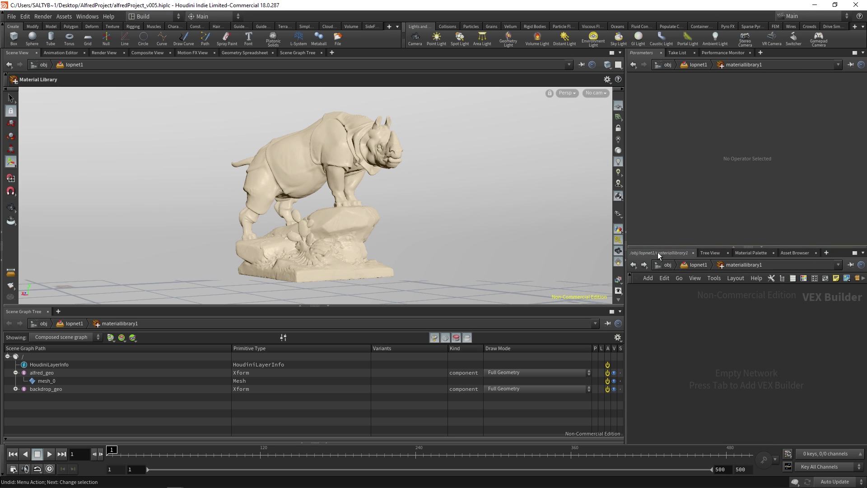
# Step: Copy the backdrop_mat, uvtriplanarproject1 and alfred_mat nodes from the /mat network
pyautogui.click(663, 266)
pyautogui.click(663, 266)
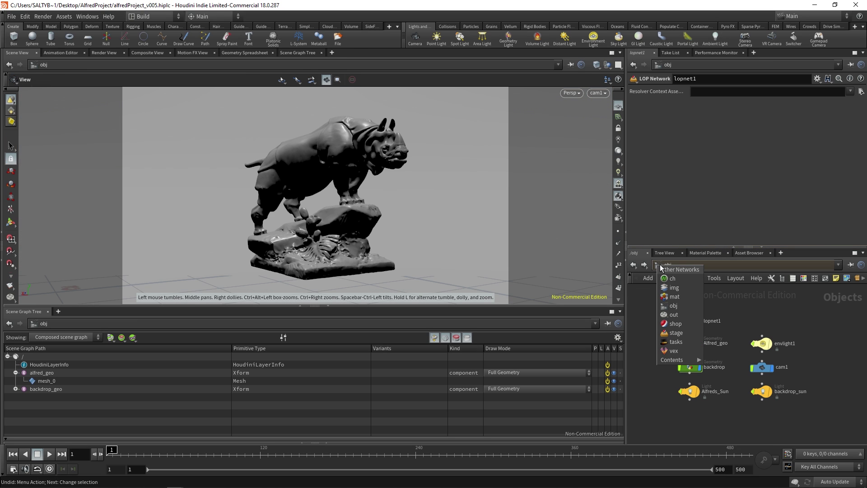
pyautogui.click(675, 298)
pyautogui.moveTo(663, 300); pyautogui.dragTo(783, 397)
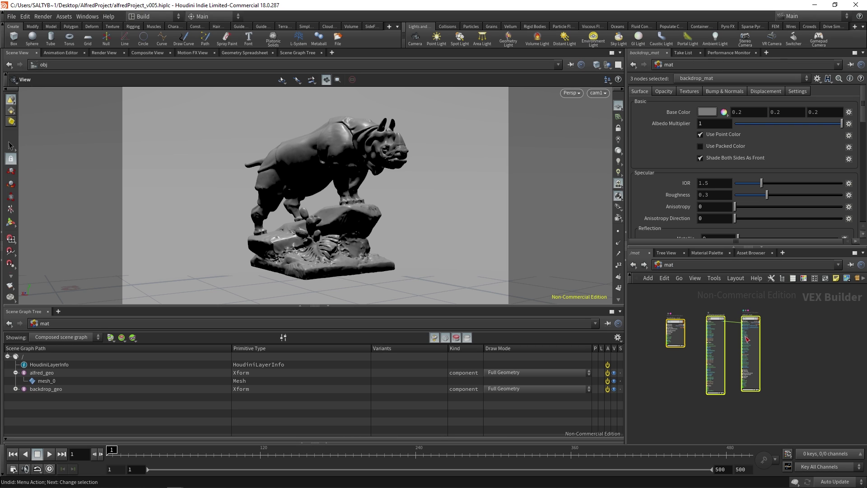
pyautogui.hotkey('ctrl', 'c')
pyautogui.scroll(-3, 745, 181)
# Step: Paste the three copied shader nodes inside materiallibrary1 in lopnet1
pyautogui.click(633, 265)
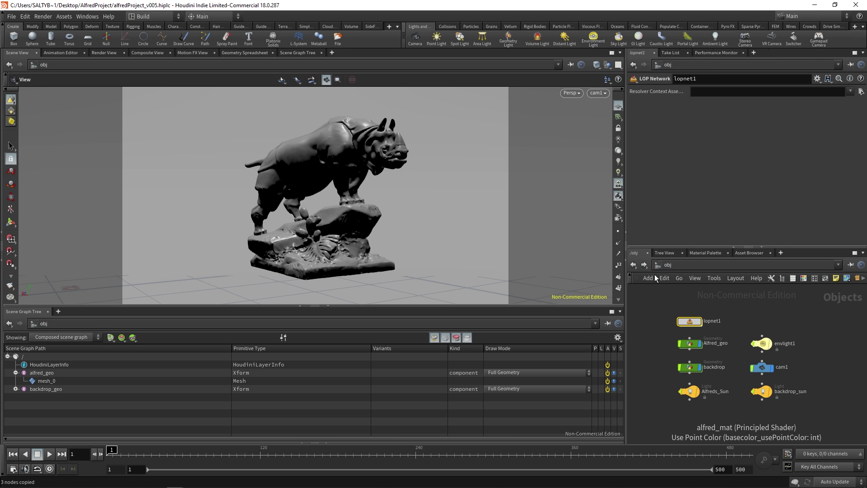
pyautogui.doubleClick(689, 321)
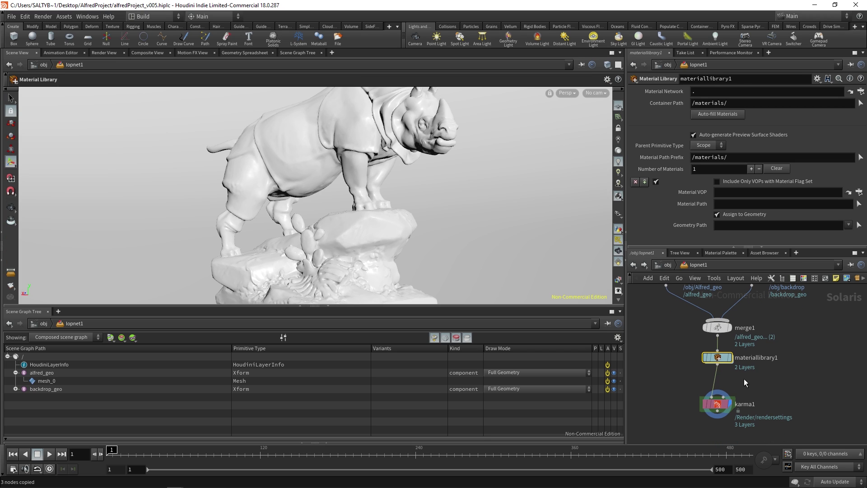
pyautogui.doubleClick(716, 358)
pyautogui.hotkey('ctrl', 'v')
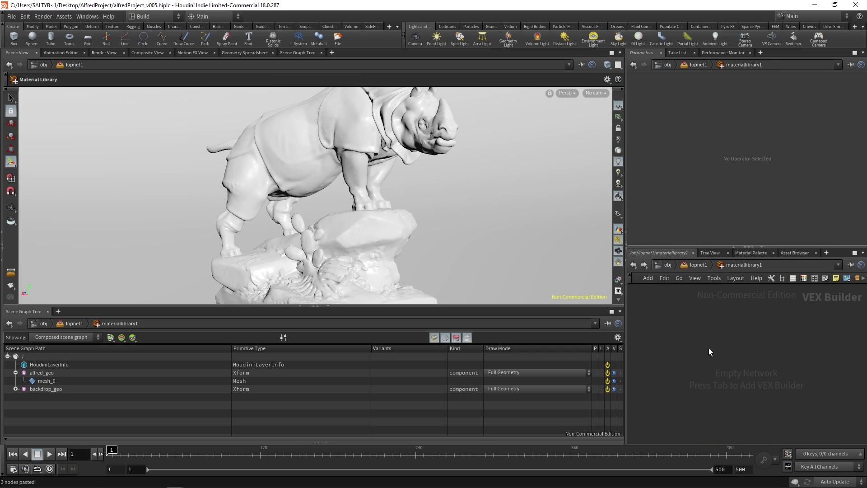
# Step: Examine the pasted backdrop_mat, uvtriplanarproject1 and alfred_mat nodes inside the material library
pyautogui.scroll(-2, 691, 345)
pyautogui.moveTo(662, 319); pyautogui.dragTo(717, 352, button='middle')
pyautogui.click(691, 343)
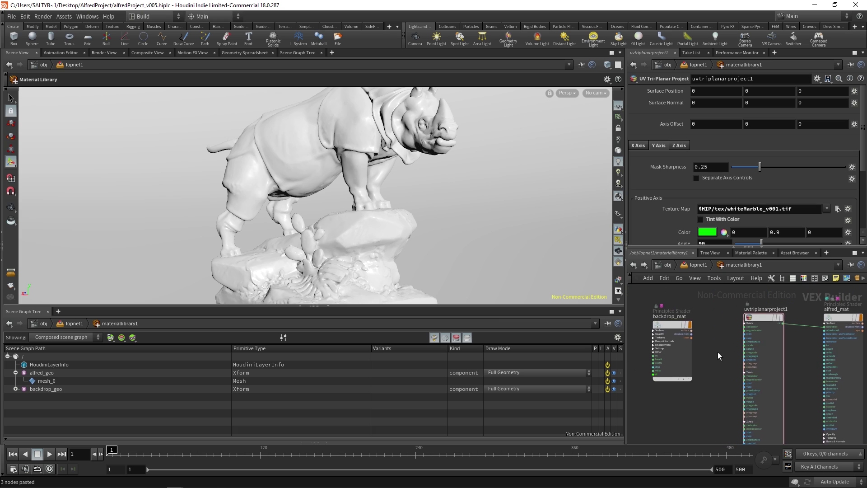
pyautogui.scroll(-1, 717, 351)
pyautogui.moveTo(715, 307); pyautogui.dragTo(659, 357)
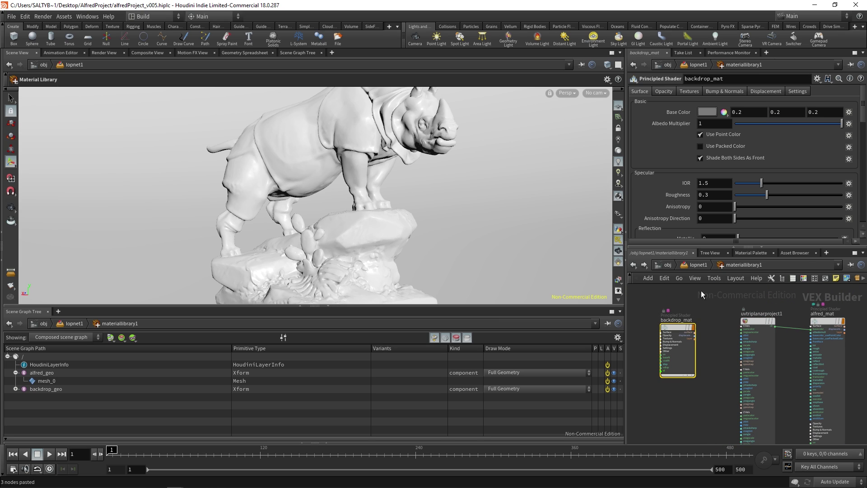
pyautogui.moveTo(794, 302); pyautogui.dragTo(716, 304, button='middle')
pyautogui.click(759, 337)
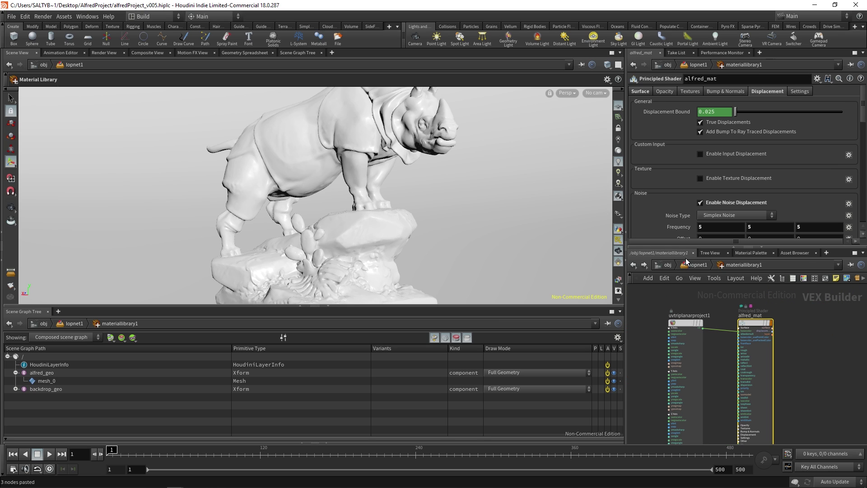
# Step: Return to lopnet1 and auto-fill the materials of materiallibrary1
pyautogui.click(634, 267)
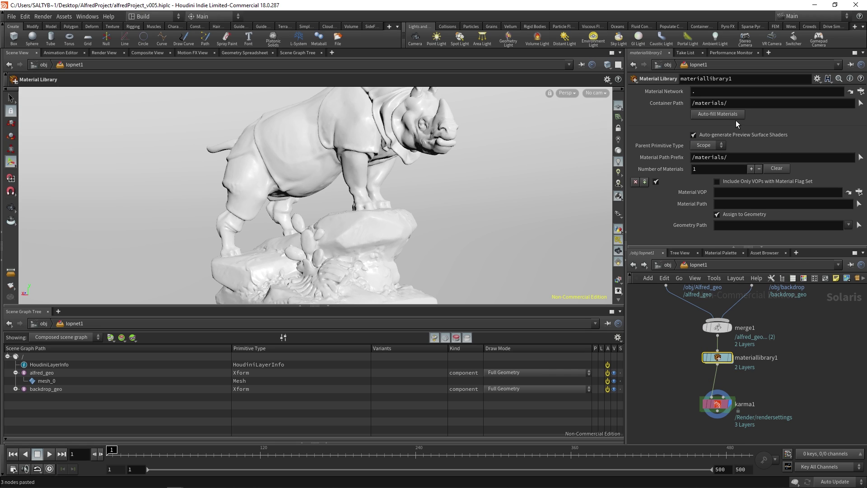
pyautogui.click(713, 115)
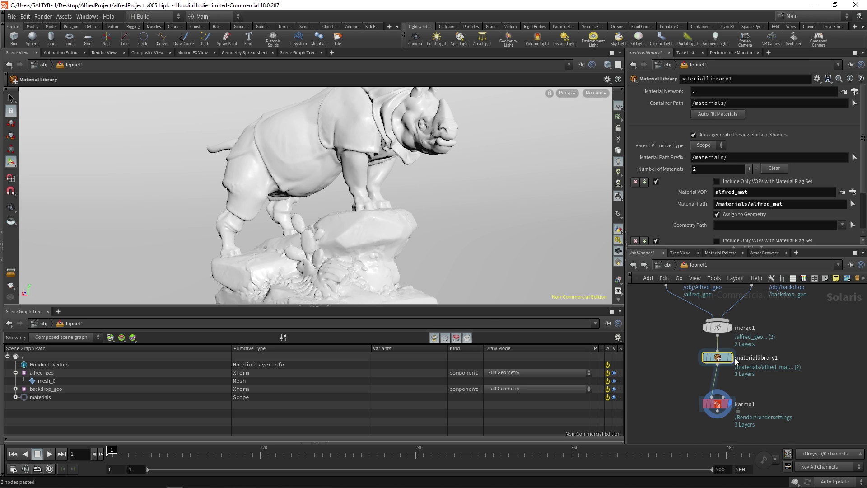
pyautogui.moveTo(723, 360)
# Step: Review the material paths of alfred_mat and backdrop_mat in the Material Library parameters
pyautogui.moveTo(863, 175); pyautogui.dragTo(863, 211)
pyautogui.moveTo(788, 152); pyautogui.dragTo(653, 152)
pyautogui.moveTo(790, 211); pyautogui.dragTo(676, 221)
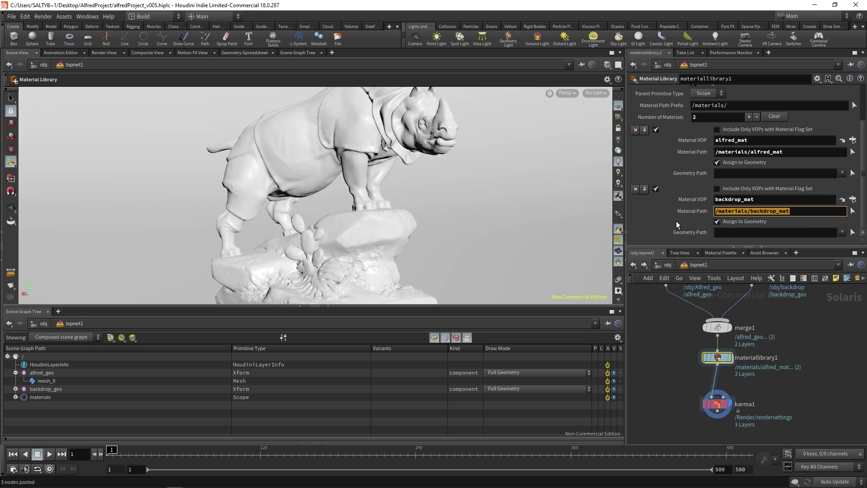
pyautogui.moveTo(666, 368); pyautogui.dragTo(738, 354)
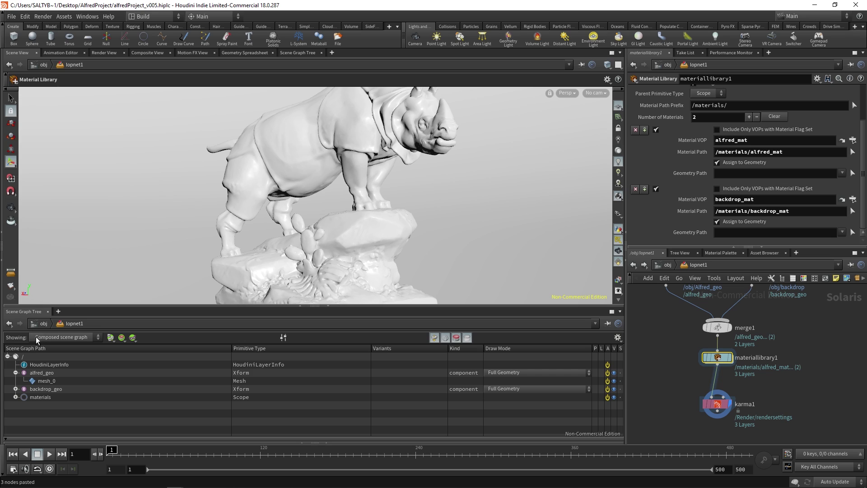
# Step: Expand the materials scope in the Scene Graph Tree and check its two materials
pyautogui.click(16, 397)
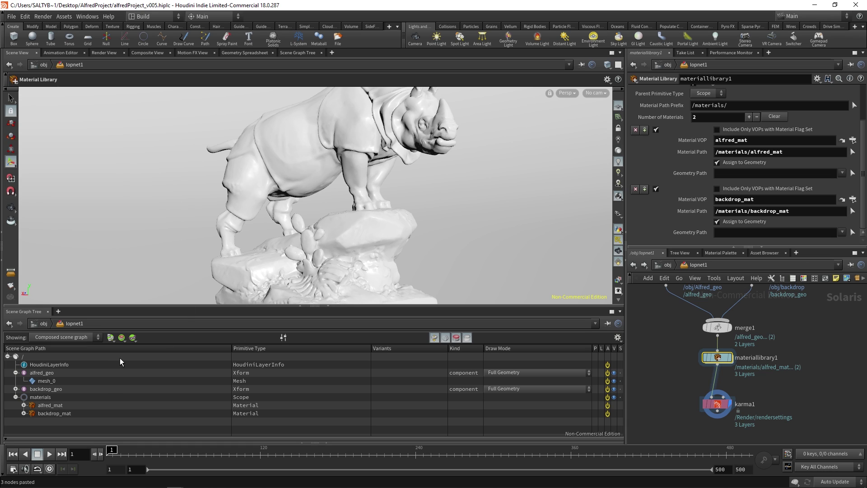
pyautogui.click(40, 398)
pyautogui.click(42, 406)
pyautogui.click(53, 414)
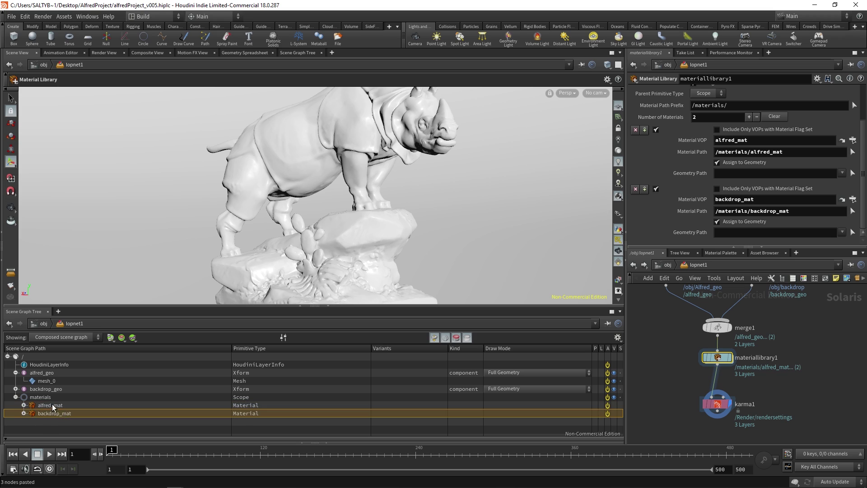
# Step: In materiallibrary1, set the geometry path to /alfred_geo for alfred_mat and to /backdrop_geo for backdrop_mat
pyautogui.click(53, 406)
pyautogui.click(52, 415)
pyautogui.click(668, 366)
pyautogui.moveTo(667, 366); pyautogui.dragTo(667, 357, button='middle')
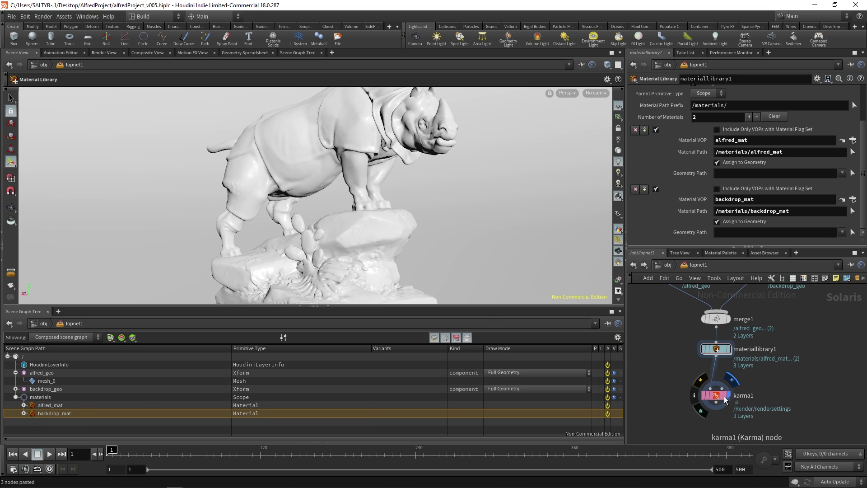
pyautogui.moveTo(724, 399); pyautogui.dragTo(723, 421)
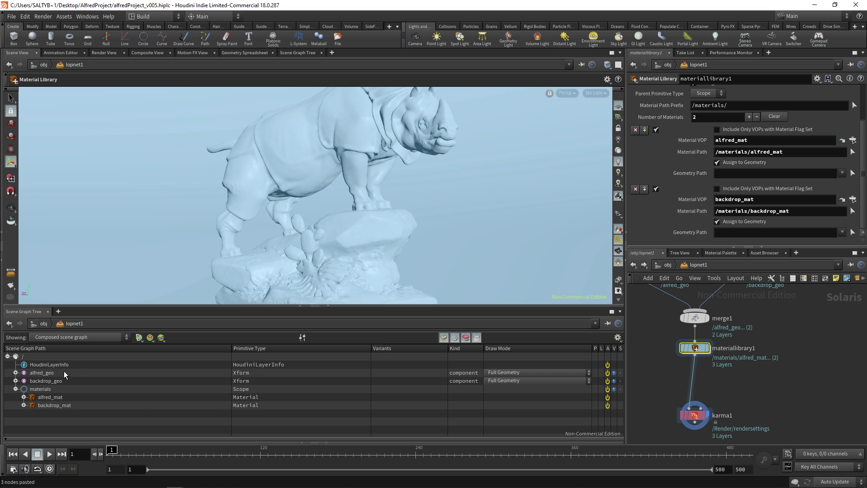
pyautogui.moveTo(43, 373); pyautogui.dragTo(744, 173)
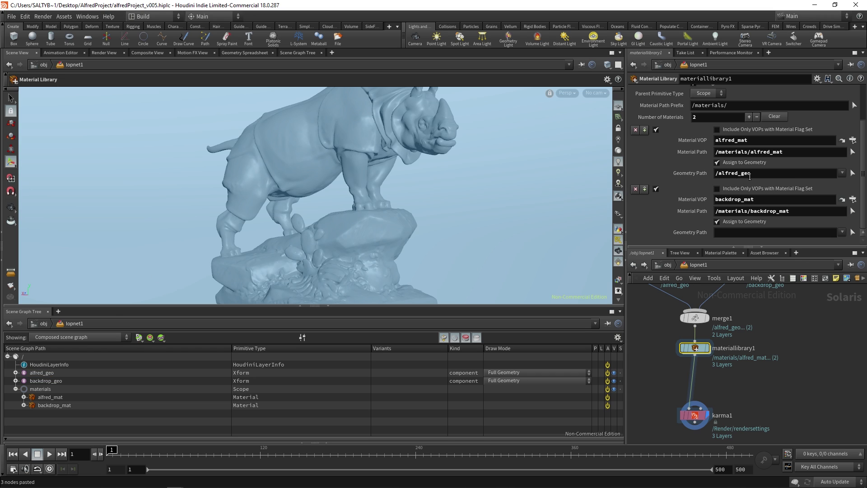
pyautogui.moveTo(45, 380); pyautogui.dragTo(783, 236)
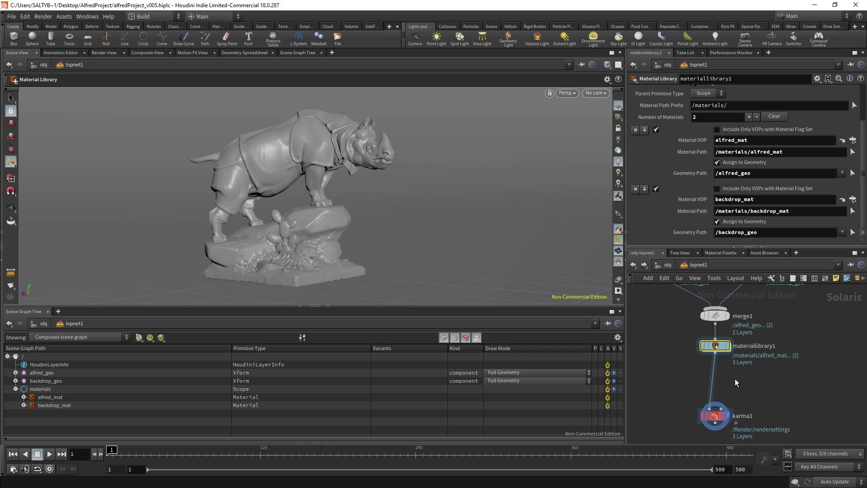
# Step: Add an Assign Material node and insert it between materiallibrary1 and karma1
pyautogui.press('Tab')
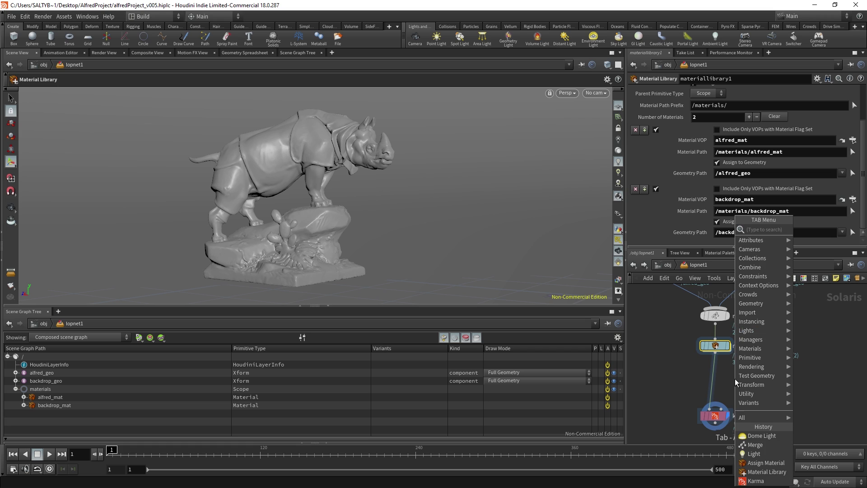
pyautogui.write('assign')
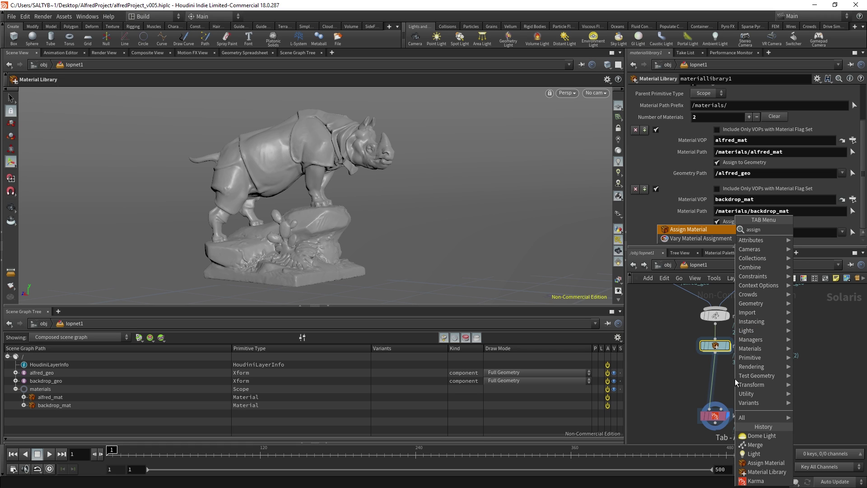
pyautogui.press('Return')
pyautogui.click(735, 378)
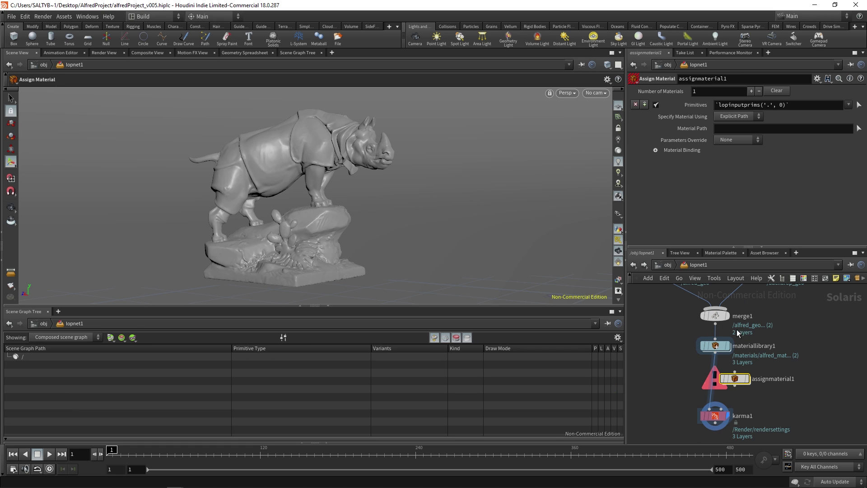
pyautogui.moveTo(737, 378); pyautogui.dragTo(717, 379)
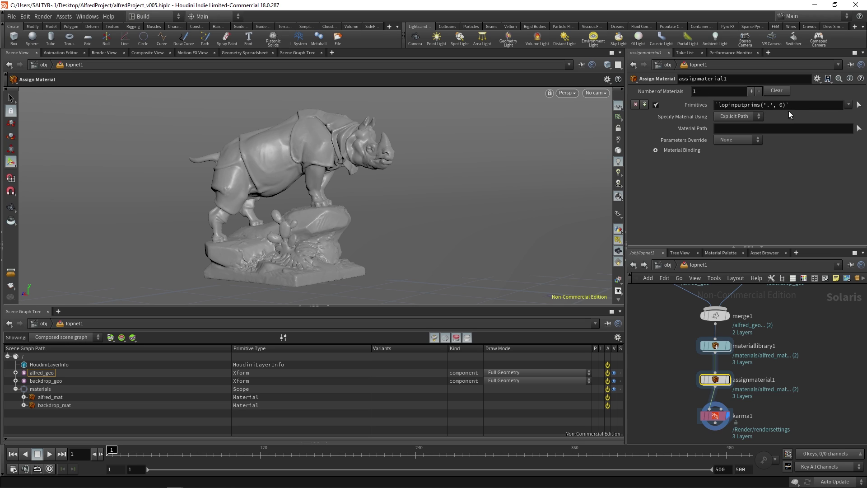
# Step: Set assignmaterial1's primitives to /alfred_geo and its material path to /materials/alfred_mat
pyautogui.moveTo(782, 105); pyautogui.dragTo(780, 106)
pyautogui.moveTo(90, 396); pyautogui.dragTo(775, 127)
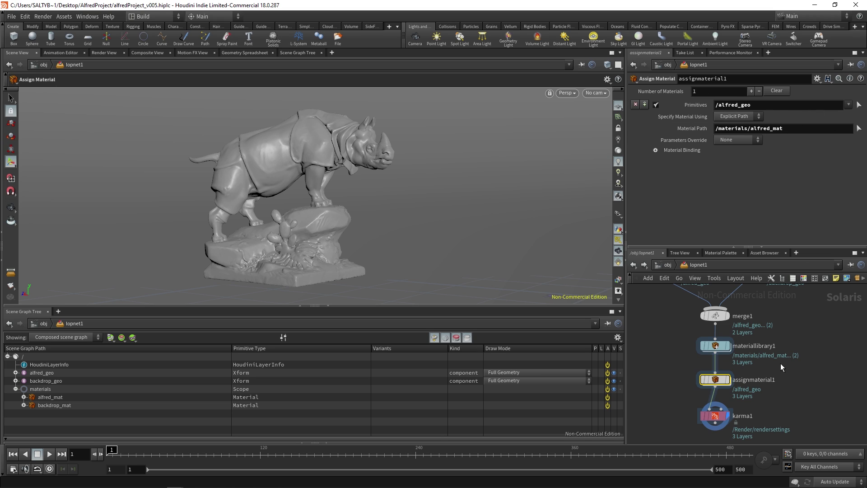
pyautogui.moveTo(774, 400); pyautogui.dragTo(762, 392, button='middle')
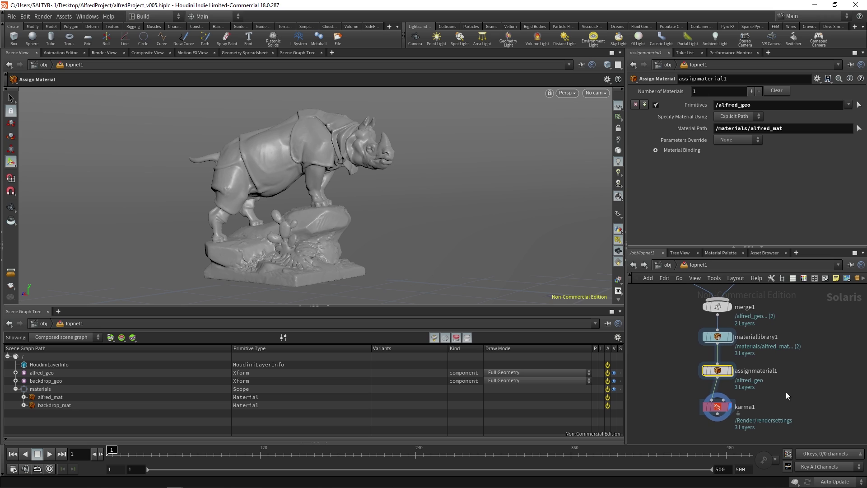
# Step: Delete the assignmaterial1 node from the chain above karma1
pyautogui.click(714, 406)
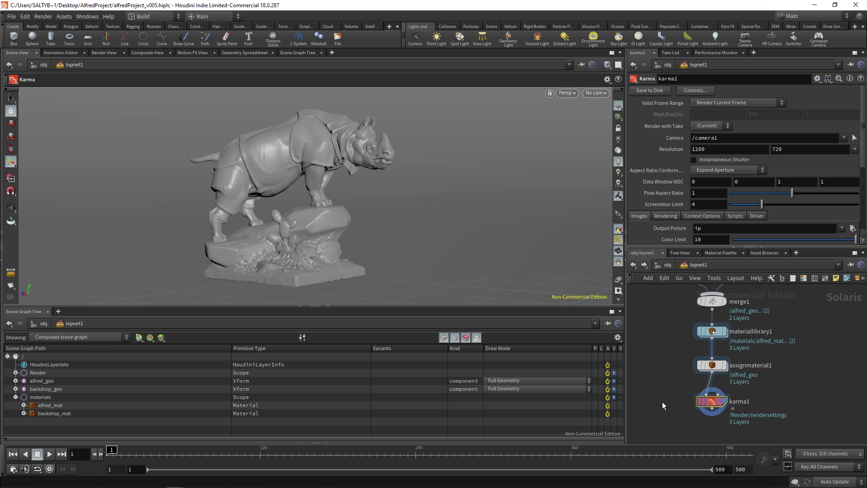
pyautogui.moveTo(671, 407); pyautogui.dragTo(673, 407, button='middle')
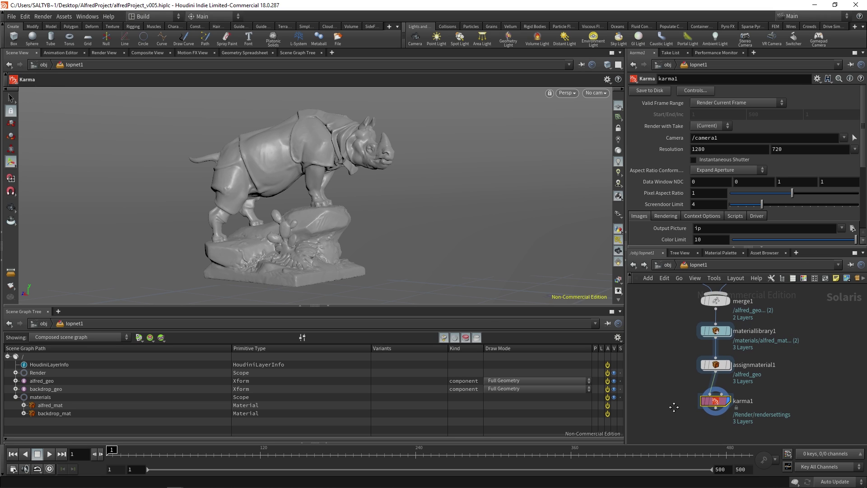
pyautogui.click(723, 365)
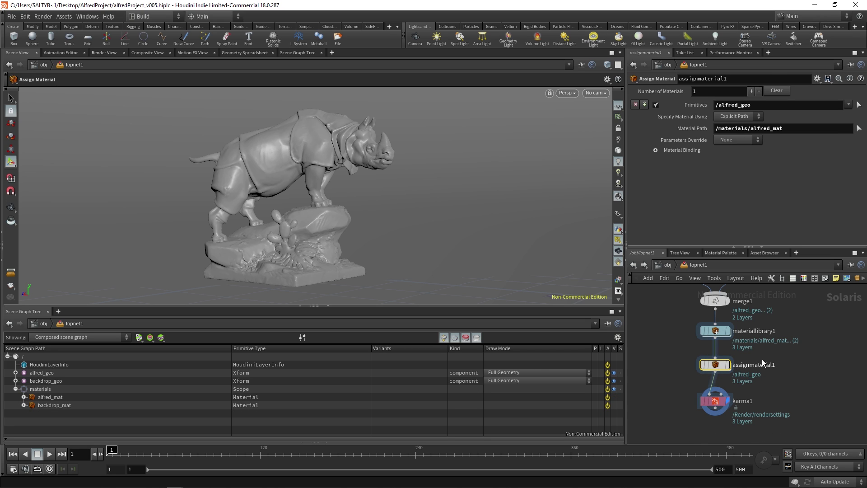
pyautogui.moveTo(763, 362); pyautogui.dragTo(771, 362, button='middle')
pyautogui.press('Delete')
# Step: Preview the scene with the Karma (Beta) viewport renderer and return to Houdini GL
pyautogui.click(741, 408)
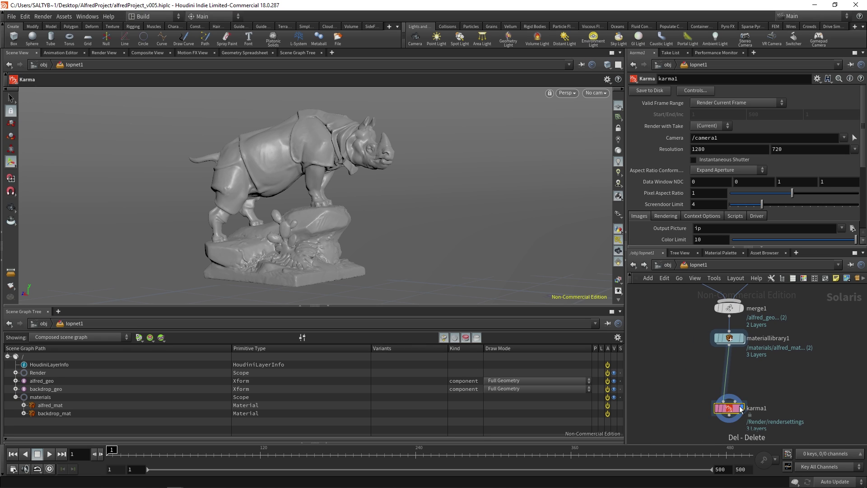
pyautogui.click(567, 92)
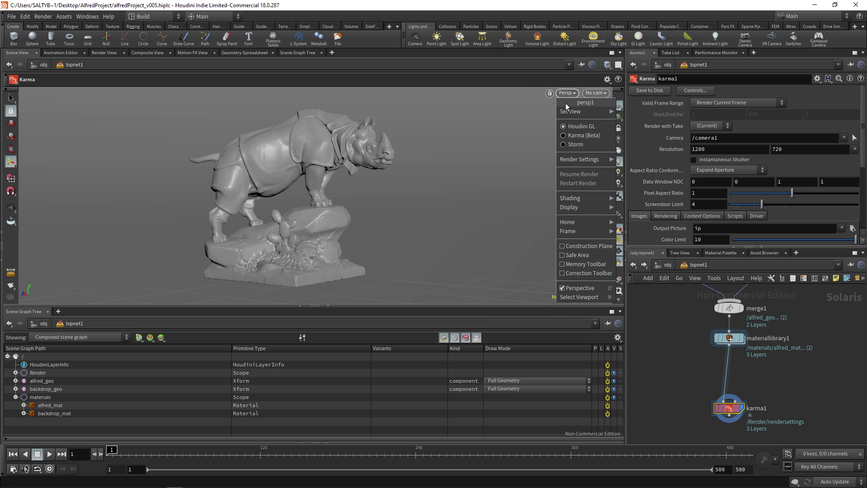
pyautogui.click(582, 137)
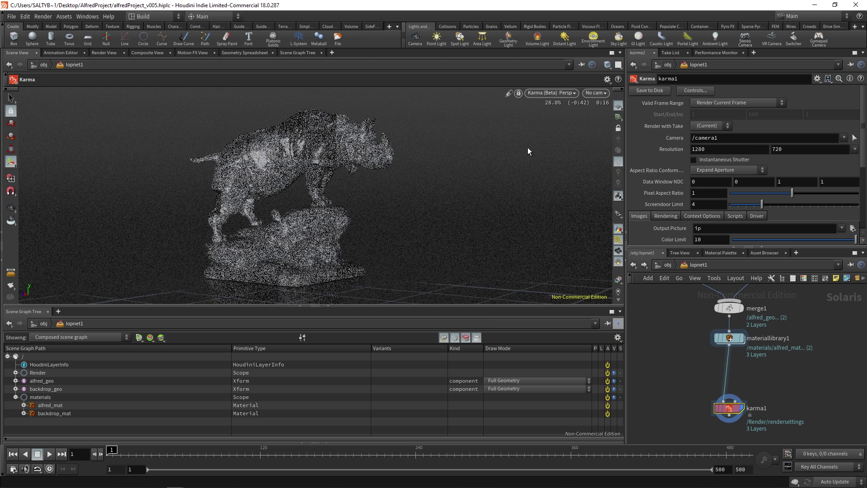
pyautogui.click(544, 93)
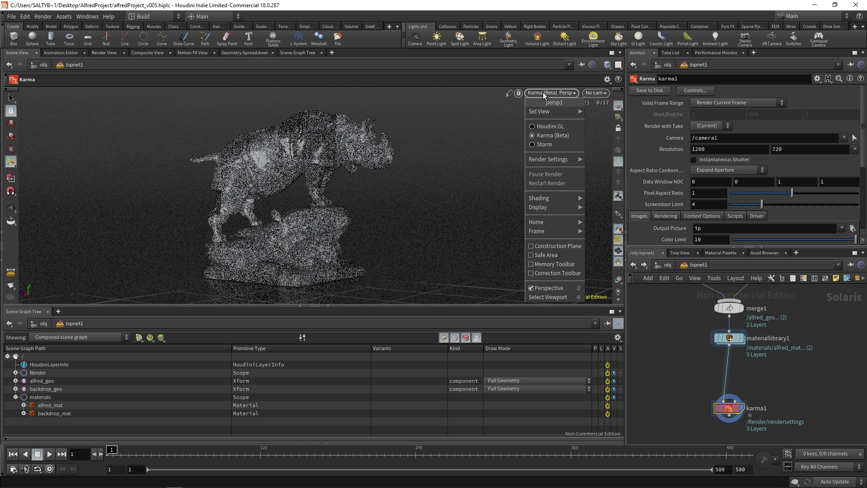
pyautogui.click(545, 126)
# Step: Add a Light node and place it beside the node chain, below materiallibrary1
pyautogui.press('Tab')
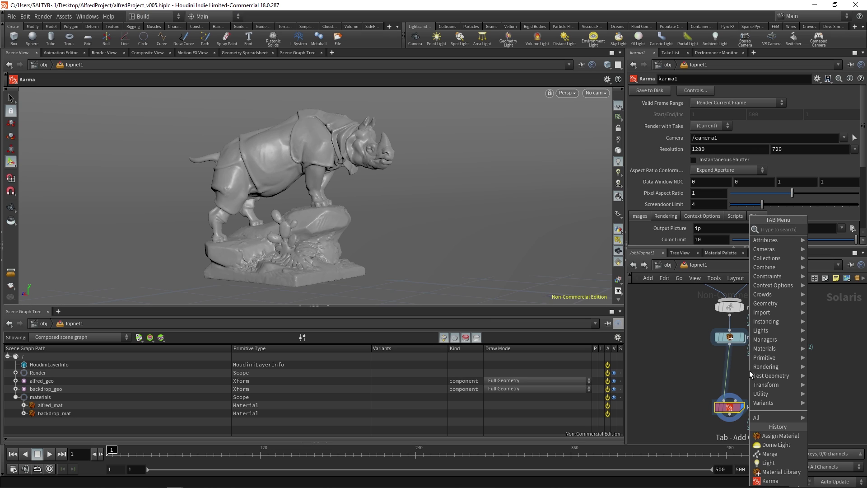
pyautogui.write('light')
pyautogui.press('Return')
pyautogui.click(749, 370)
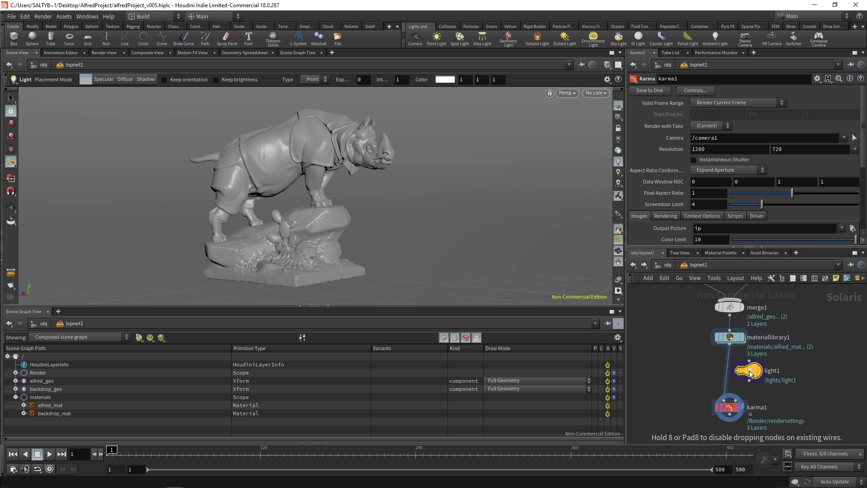
pyautogui.moveTo(748, 371); pyautogui.dragTo(797, 365)
# Step: Insert a Merge node between materiallibrary1 and karma1 and wire light1 into it
pyautogui.press('Tab')
pyautogui.write('mer')
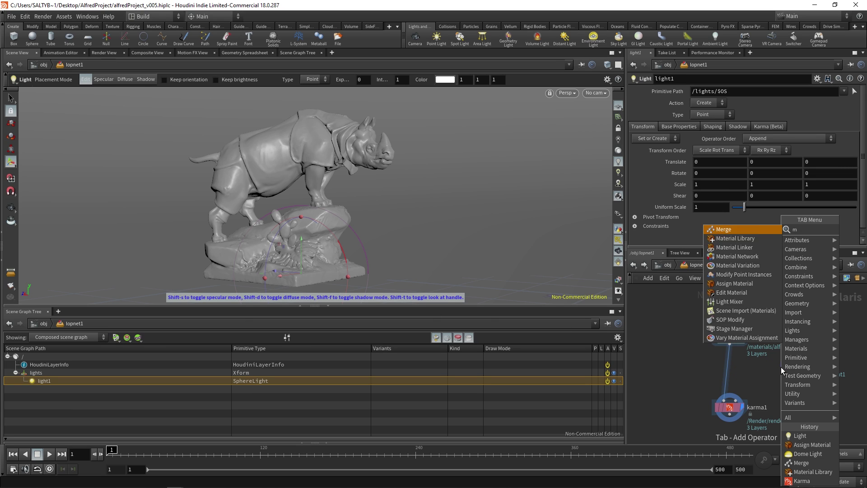
pyautogui.press('Return')
pyautogui.click(781, 367)
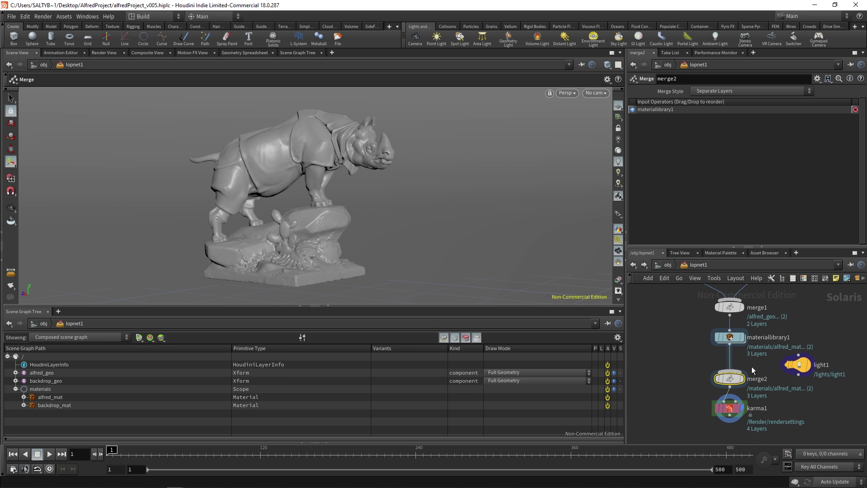
pyautogui.moveTo(675, 367); pyautogui.dragTo(738, 417)
pyautogui.moveTo(732, 380); pyautogui.dragTo(733, 406)
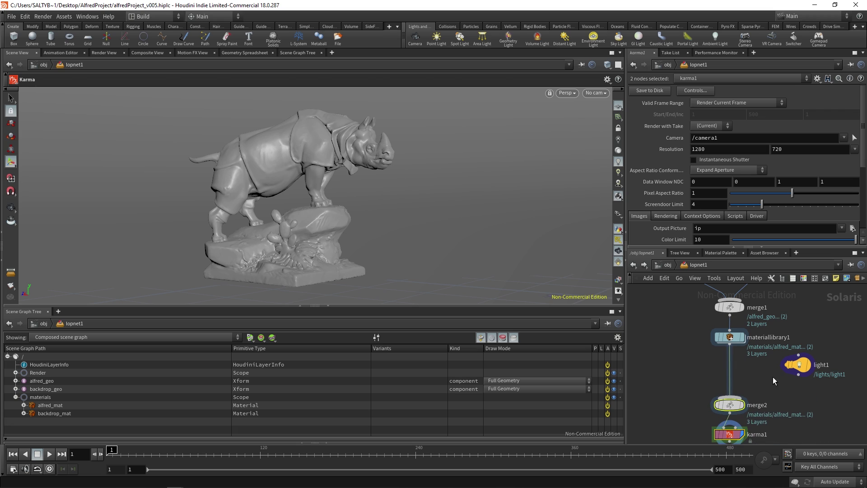
pyautogui.click(794, 368)
pyautogui.moveTo(795, 367); pyautogui.dragTo(789, 373)
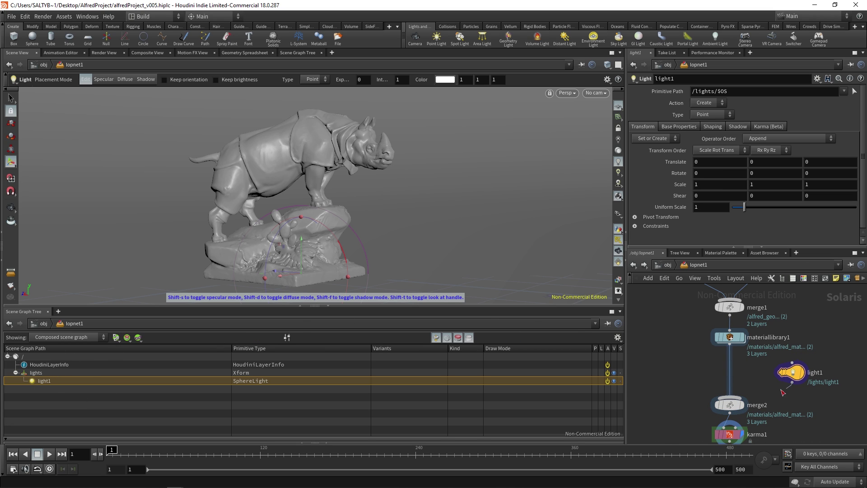
pyautogui.moveTo(793, 384); pyautogui.dragTo(729, 398)
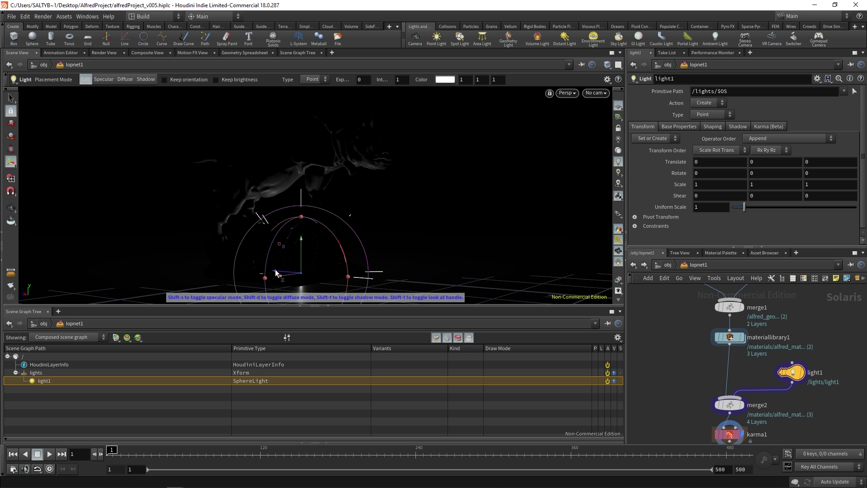
# Step: Move light1 up and in front of the rhino's head, to a translation of about 1.05, 2.47, -3.17
pyautogui.moveTo(280, 276); pyautogui.dragTo(553, 122)
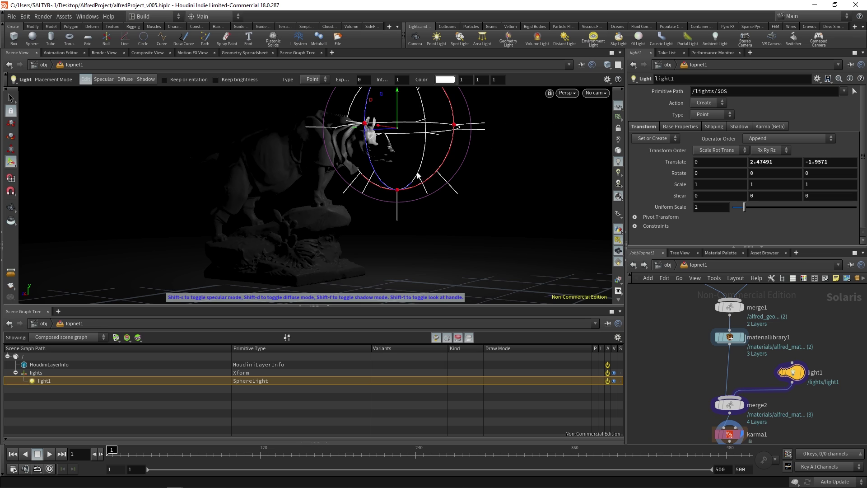
pyautogui.press('Escape')
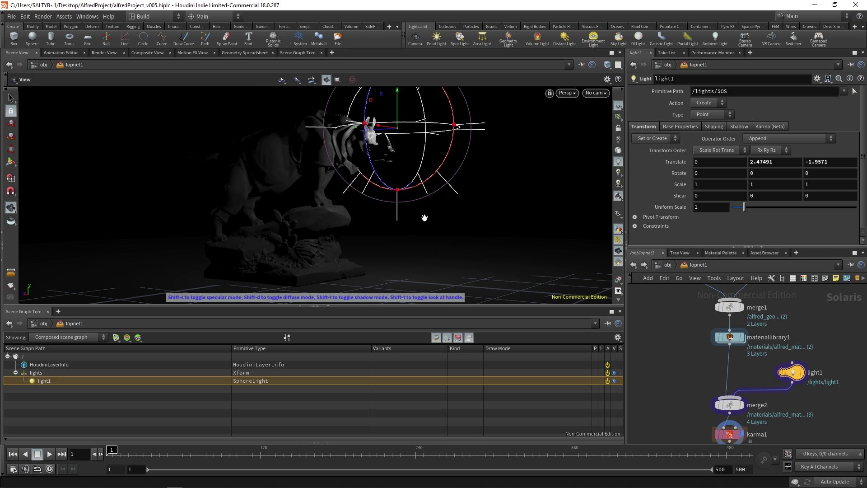
pyautogui.moveTo(422, 216); pyautogui.dragTo(326, 232)
pyautogui.press('Return')
pyautogui.keyDown('alt'); pyautogui.moveTo(326, 232); pyautogui.dragTo(345, 184); pyautogui.keyUp('alt')
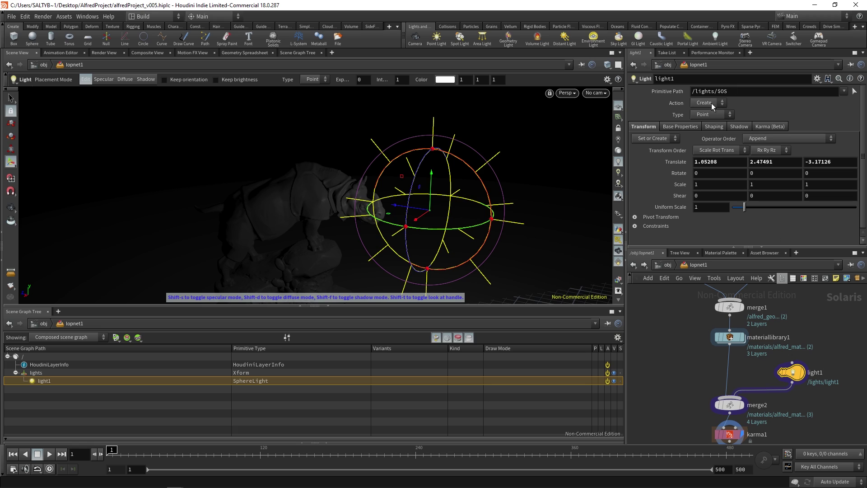
# Step: Change light1's type to Distant and rotate it -90 degrees about X so it shines downward
pyautogui.click(708, 115)
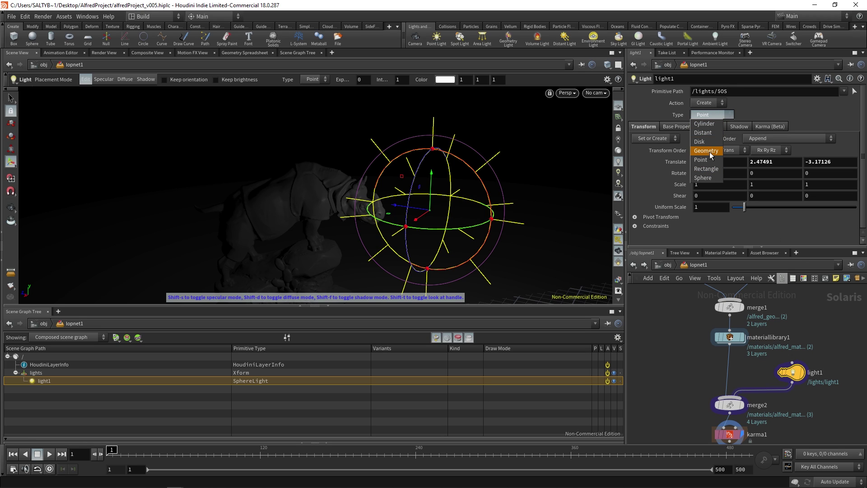
pyautogui.click(703, 132)
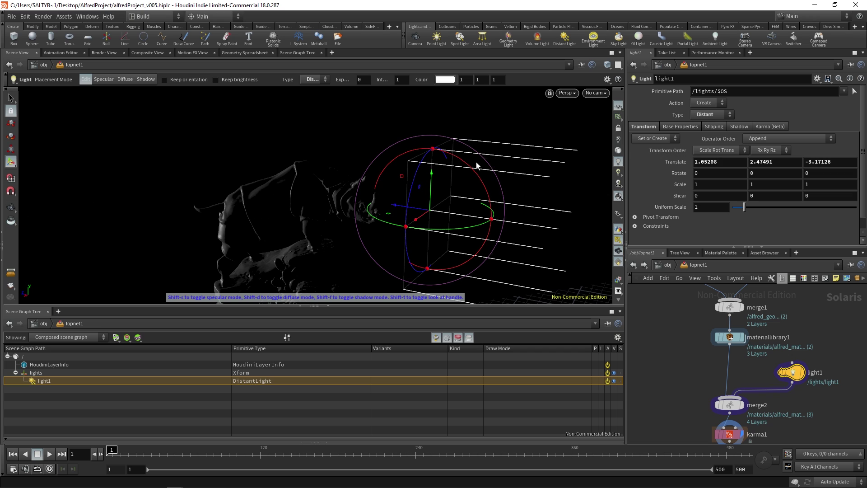
pyautogui.moveTo(467, 165); pyautogui.dragTo(467, 256)
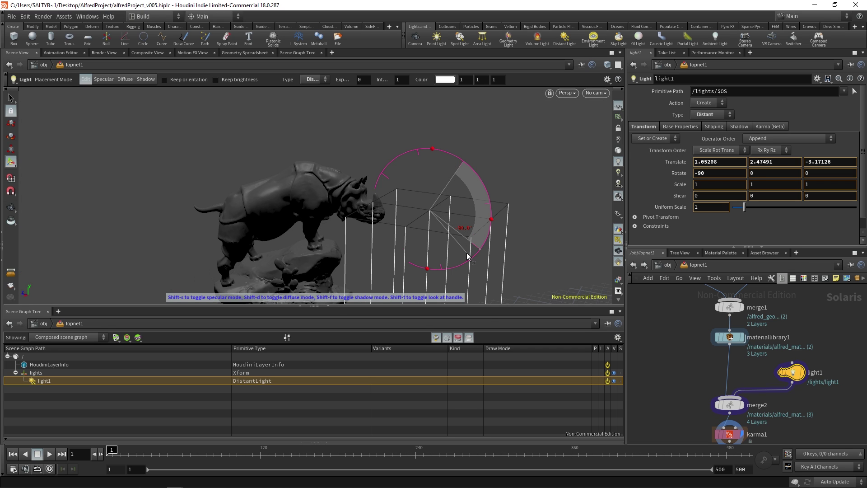
# Step: Move light1 above the rhino, to a translation of about 4.0 in Y and -1.09 in Z
pyautogui.moveTo(433, 193); pyautogui.dragTo(414, 97)
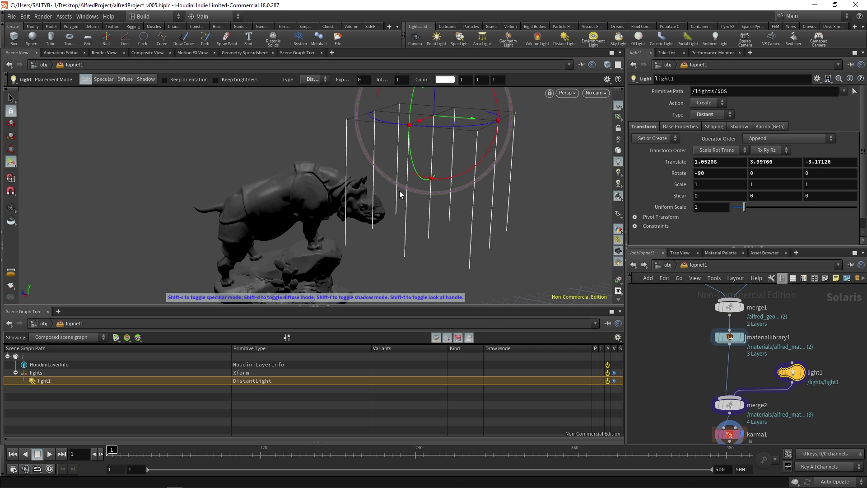
pyautogui.keyDown('alt'); pyautogui.moveTo(304, 199); pyautogui.dragTo(298, 180); pyautogui.keyUp('alt')
pyautogui.keyDown('alt'); pyautogui.moveTo(296, 184); pyautogui.dragTo(280, 212, button='right'); pyautogui.keyUp('alt')
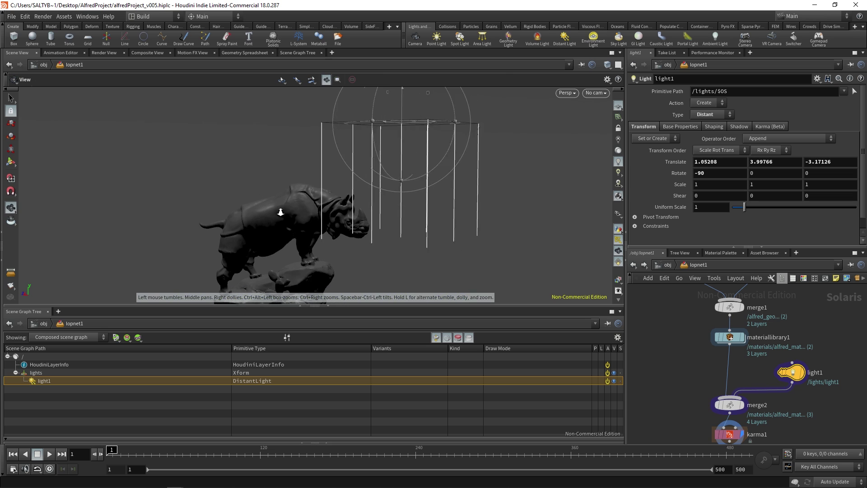
pyautogui.keyDown('alt'); pyautogui.moveTo(281, 212); pyautogui.dragTo(299, 239); pyautogui.keyUp('alt')
pyautogui.moveTo(442, 173); pyautogui.dragTo(264, 175)
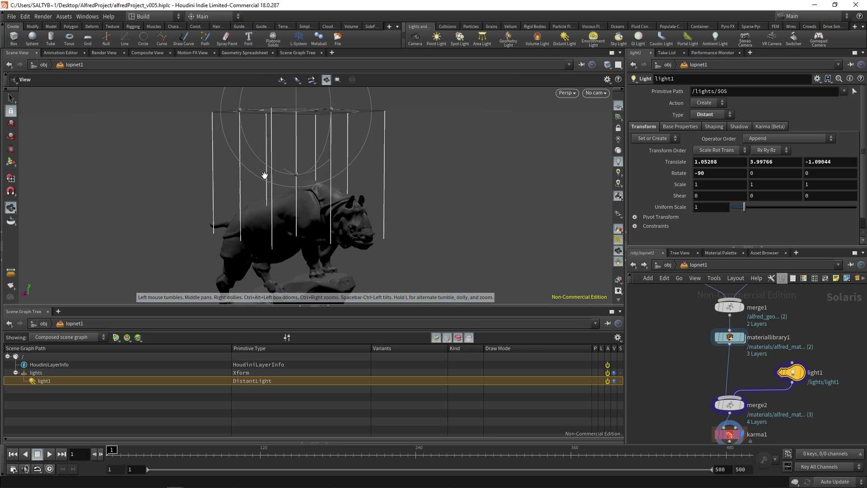
# Step: Rename the light1 node as key_li_
pyautogui.moveTo(843, 377); pyautogui.dragTo(792, 375, button='middle')
pyautogui.click(771, 371)
pyautogui.moveTo(775, 371); pyautogui.dragTo(722, 368)
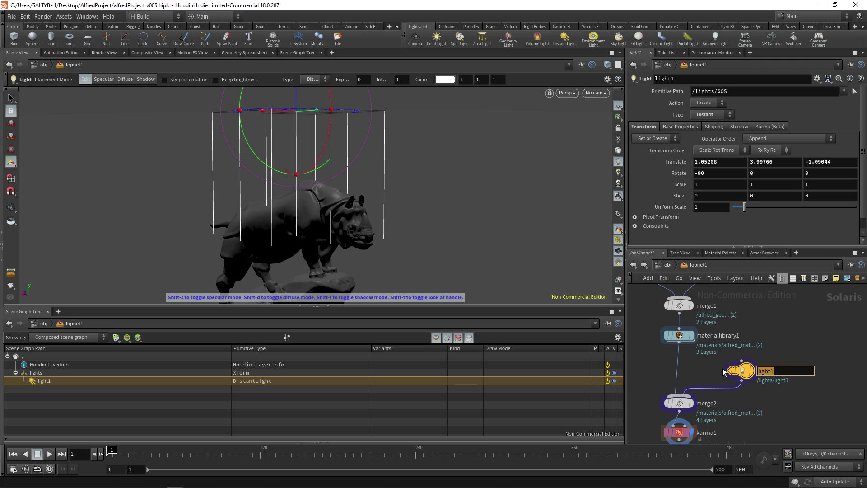
pyautogui.write('key_li_')
pyautogui.press('Return')
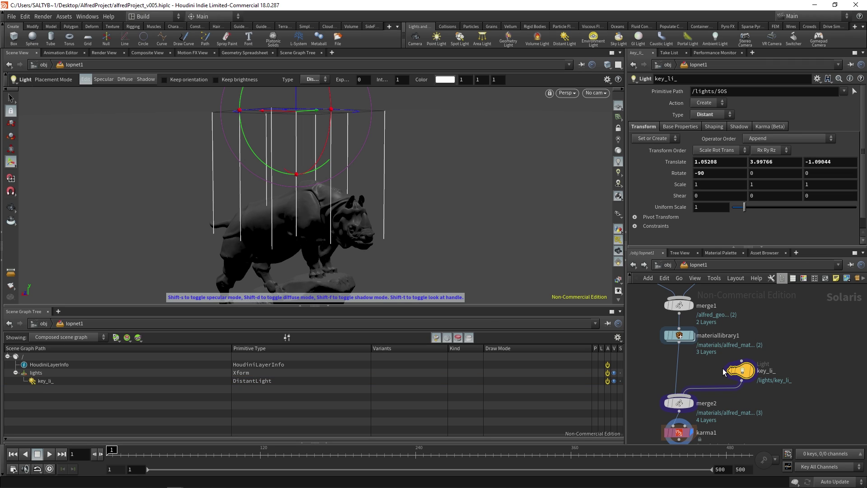
# Step: Rename the key_li_ light node as key_li and select karma1 to view its scene graph
pyautogui.click(770, 372)
pyautogui.press('BackSpace')
pyautogui.click(774, 404)
pyautogui.moveTo(774, 405); pyautogui.dragTo(731, 378)
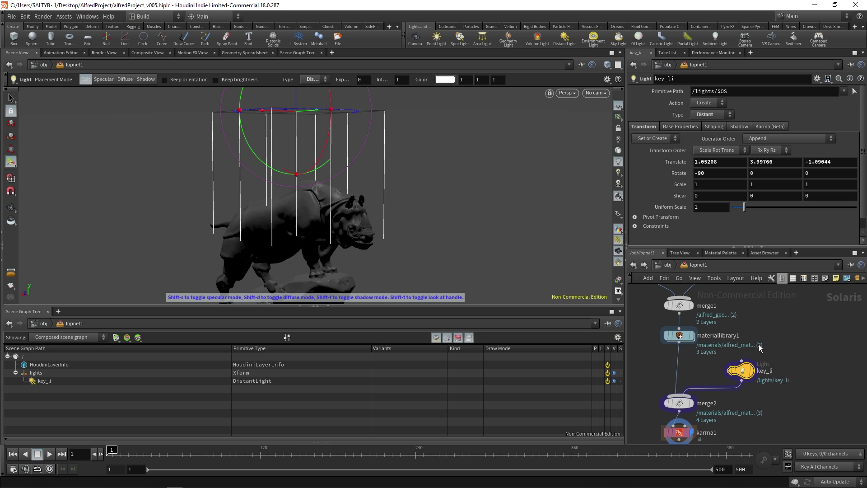
pyautogui.moveTo(659, 430); pyautogui.dragTo(709, 404, button='middle')
pyautogui.click(729, 409)
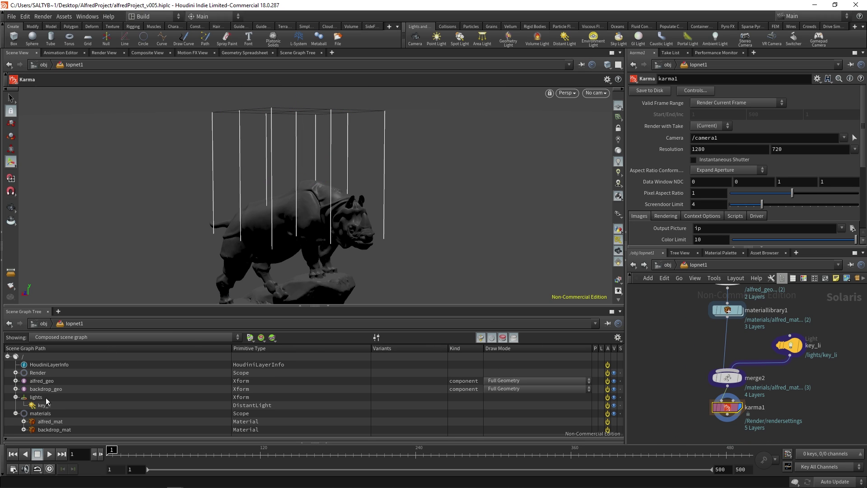
# Step: Add a Dome Light node beside key_li and connect its output to merge2
pyautogui.moveTo(806, 365); pyautogui.dragTo(745, 364, button='middle')
pyautogui.press('Tab')
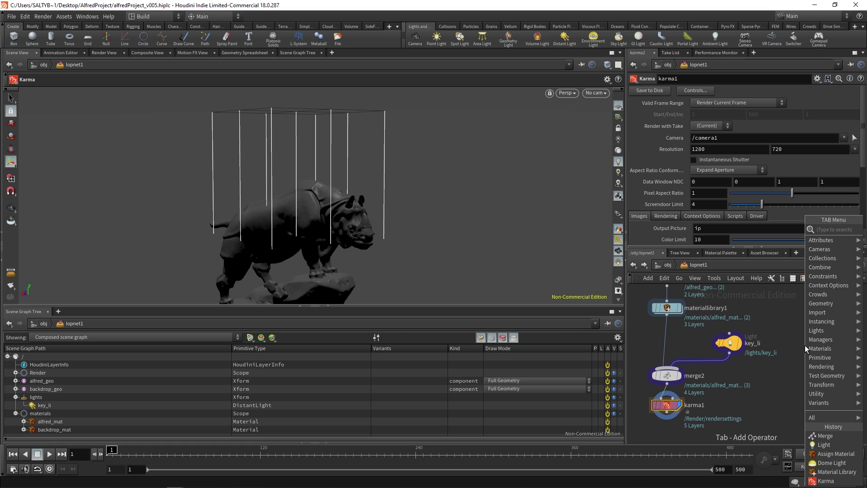
pyautogui.write('env')
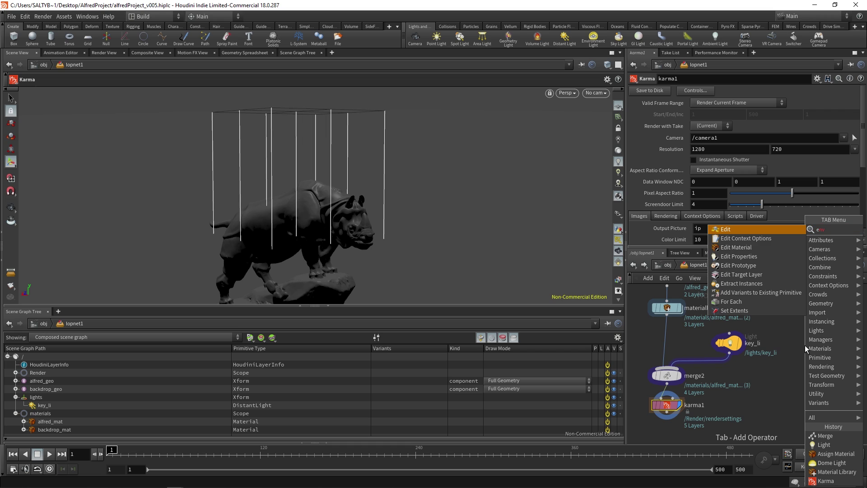
pyautogui.press('BackSpace')
pyautogui.press('BackSpace')
pyautogui.press('BackSpace')
pyautogui.write('dome')
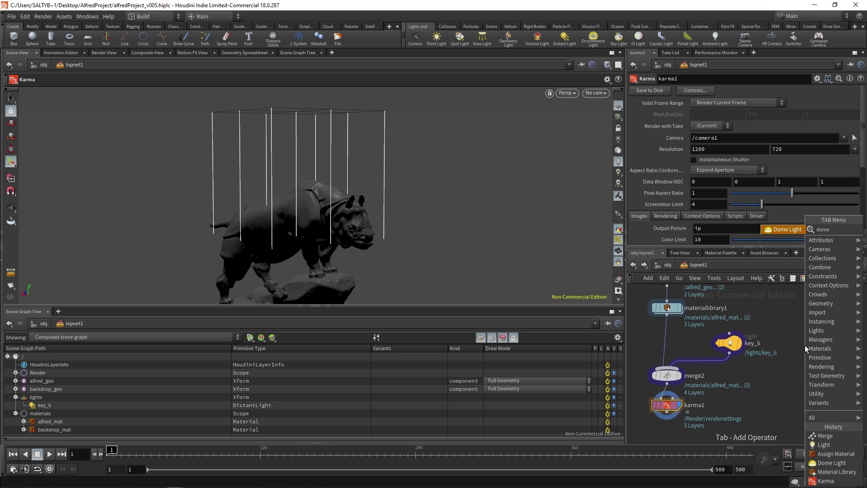
pyautogui.press('Return')
pyautogui.click(805, 346)
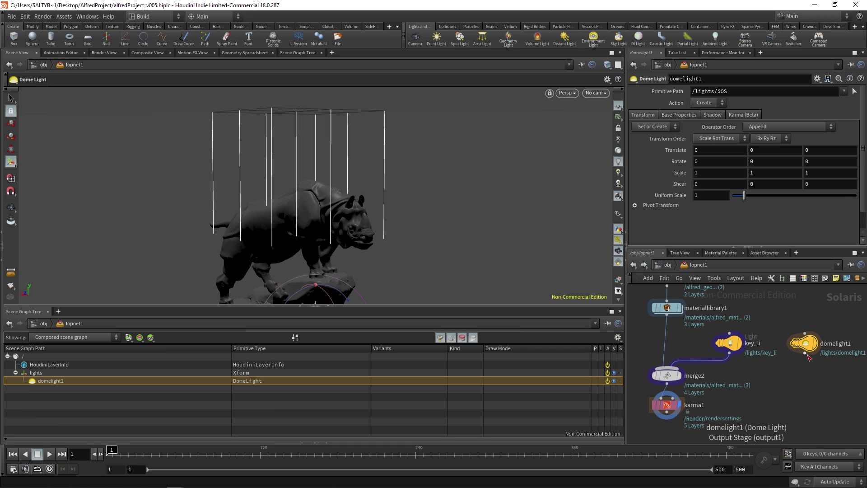
pyautogui.moveTo(806, 354); pyautogui.dragTo(671, 368)
pyautogui.moveTo(806, 369); pyautogui.dragTo(777, 376, button='middle')
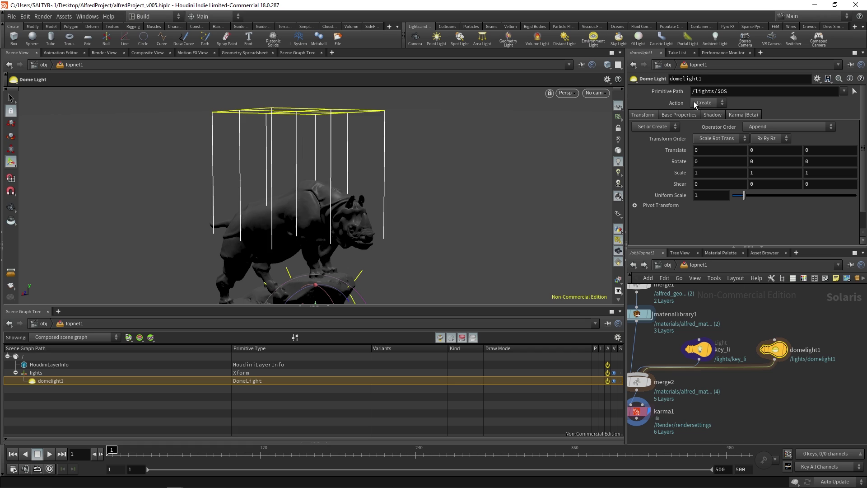
# Step: Load alfreds-HDRI.hdr from the $HIP/tex folder as the dome light's texture
pyautogui.click(683, 114)
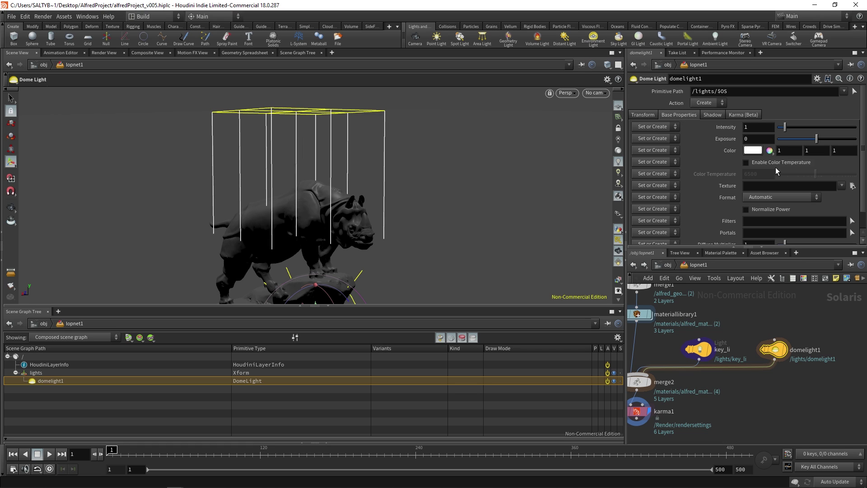
pyautogui.click(852, 186)
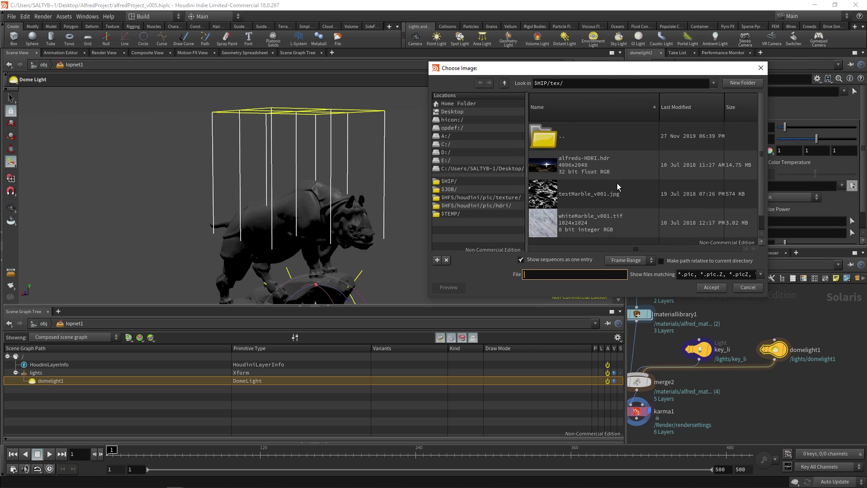
pyautogui.click(585, 167)
pyautogui.click(712, 288)
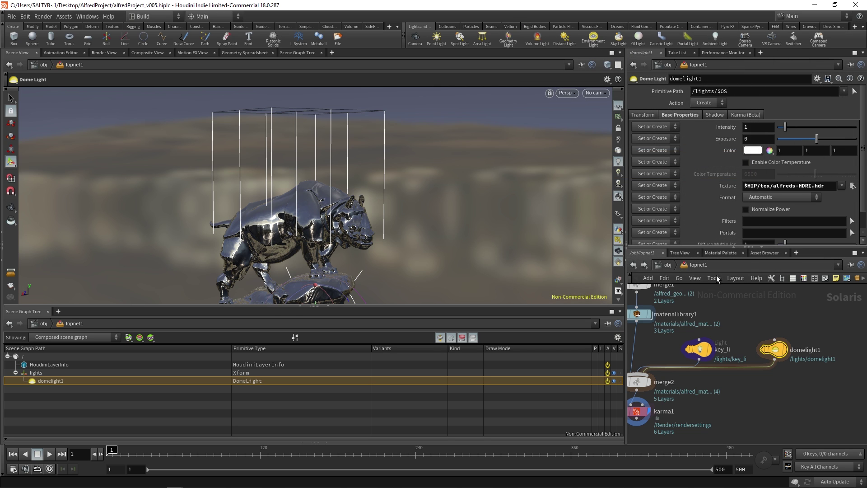
# Step: Enable the dome light's Karma Maximum HDRI Size with Set or Create and set it to 4096
pyautogui.moveTo(863, 161)
pyautogui.mouseDown()
pyautogui.moveTo(858, 196)
pyautogui.moveTo(859, 158)
pyautogui.mouseUp()
pyautogui.click(743, 115)
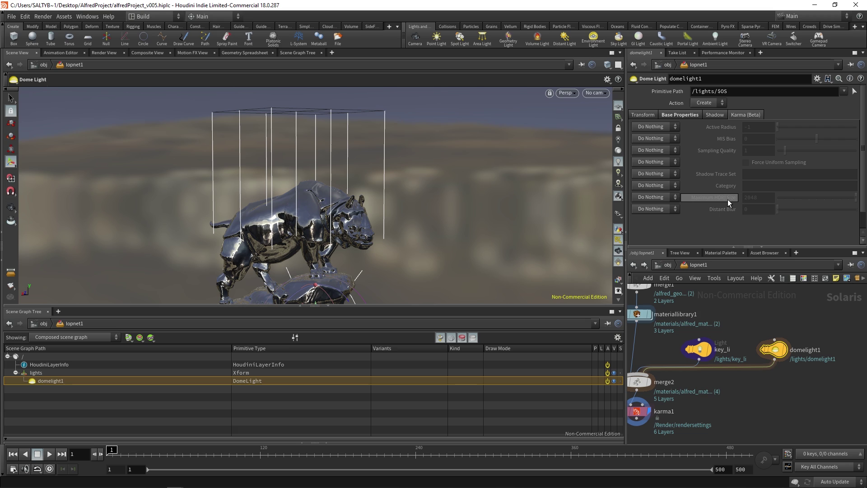
pyautogui.moveTo(722, 196)
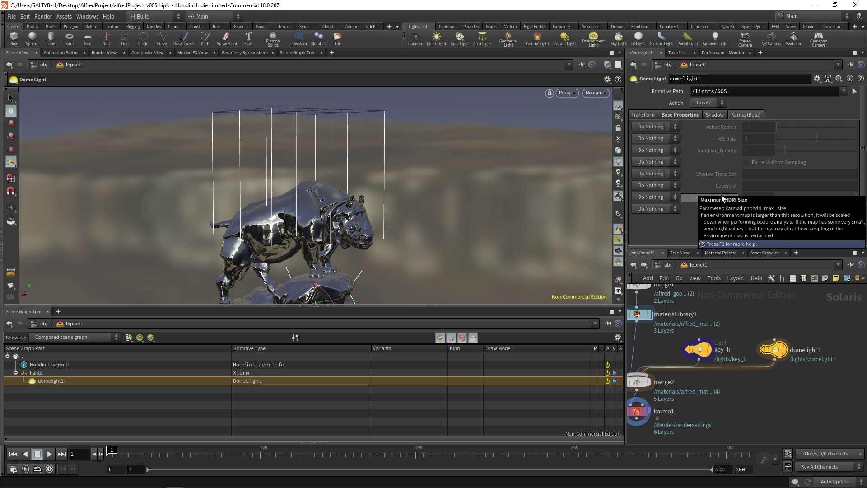
pyautogui.click(664, 197)
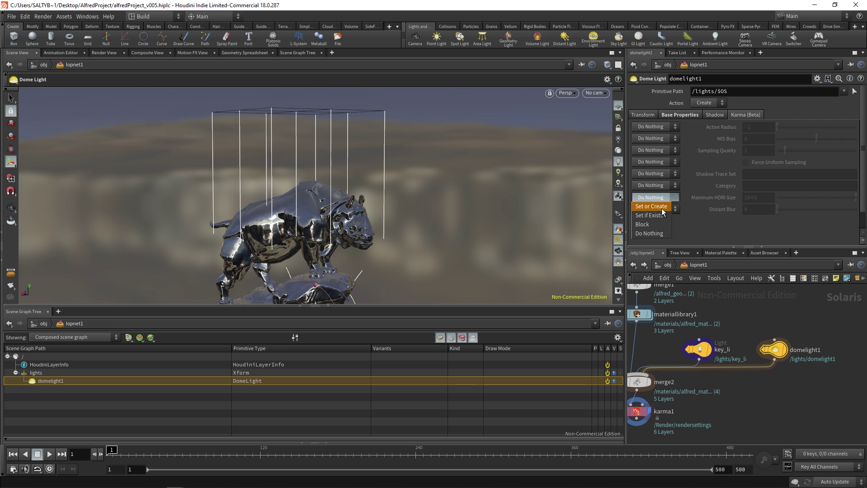
pyautogui.click(662, 207)
pyautogui.click(763, 197)
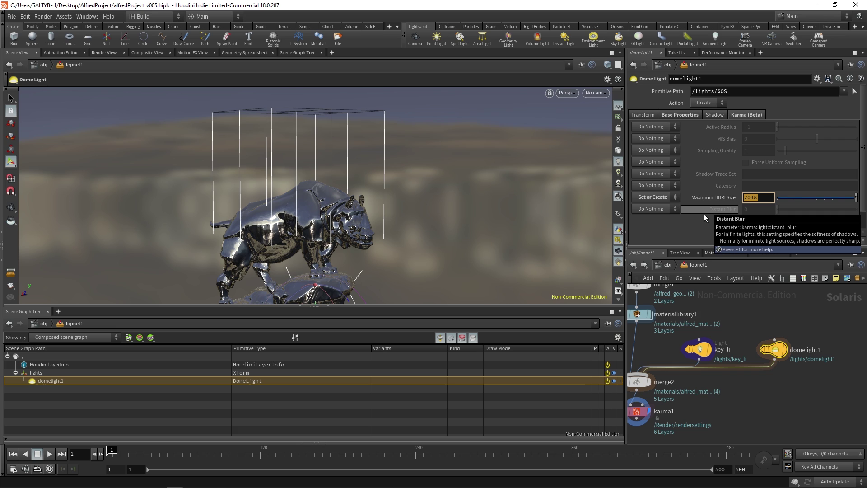
pyautogui.write('4096')
pyautogui.press('Return')
pyautogui.doubleClick(752, 198)
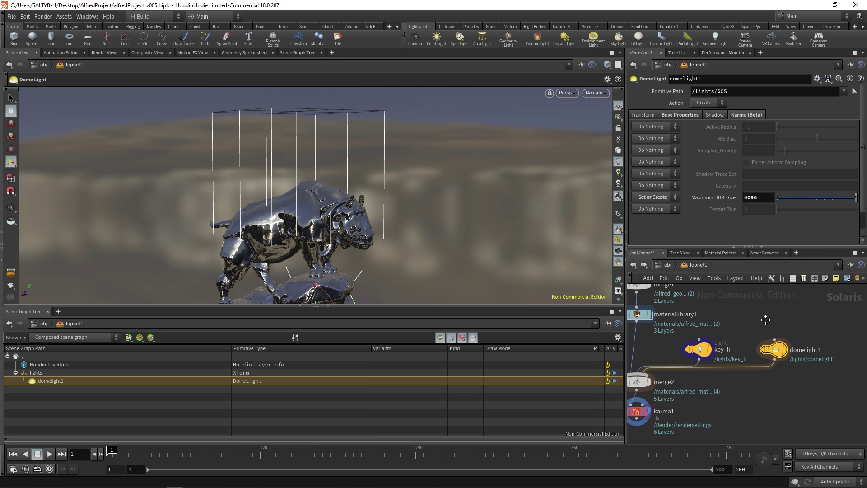
pyautogui.moveTo(766, 320); pyautogui.dragTo(783, 318, button='middle')
pyautogui.moveTo(761, 316); pyautogui.dragTo(832, 360)
pyautogui.moveTo(800, 321); pyautogui.dragTo(818, 319, button='middle')
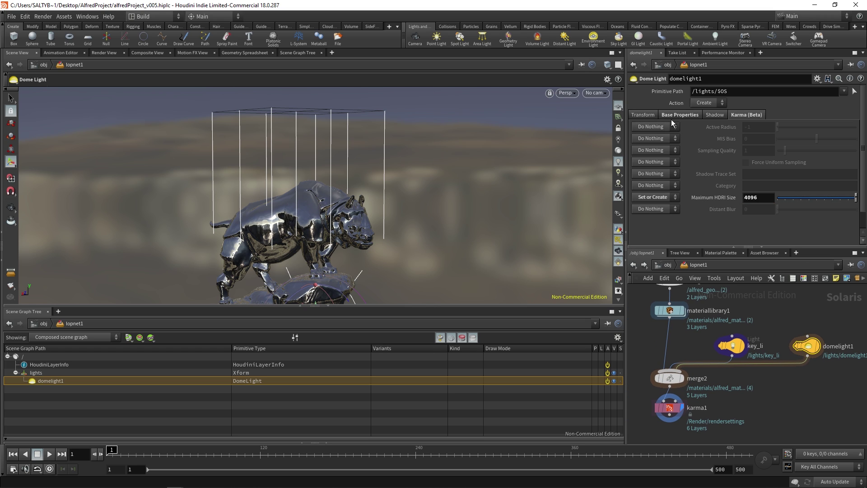
pyautogui.click(649, 116)
pyautogui.click(680, 116)
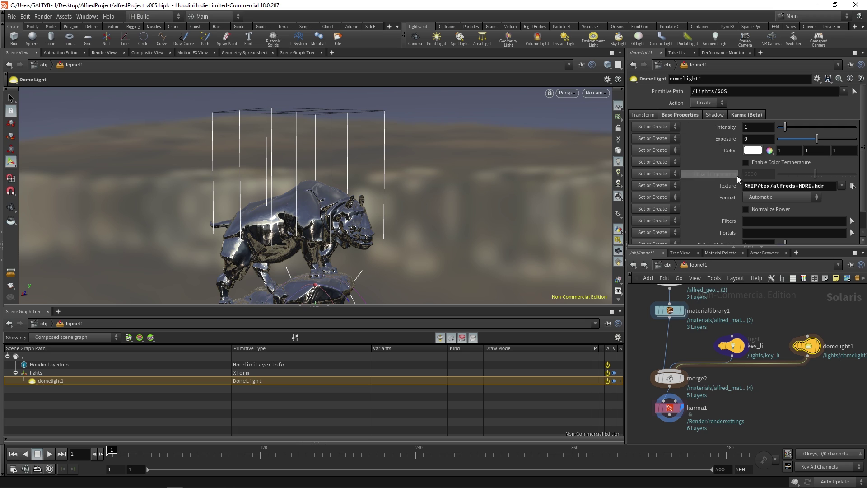
# Step: Move the karma1 node farther down to leave a gap beneath merge2
pyautogui.moveTo(740, 317); pyautogui.dragTo(752, 312, button='middle')
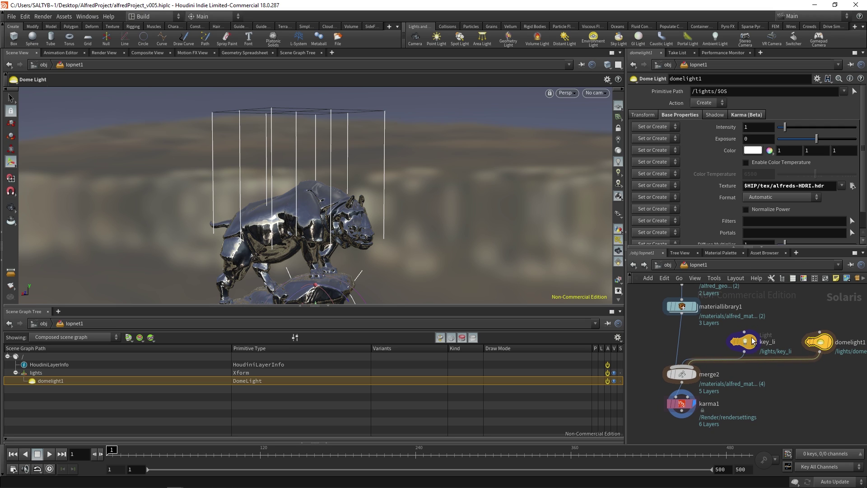
pyautogui.moveTo(745, 346); pyautogui.dragTo(764, 318, button='middle')
pyautogui.moveTo(702, 377); pyautogui.dragTo(701, 420)
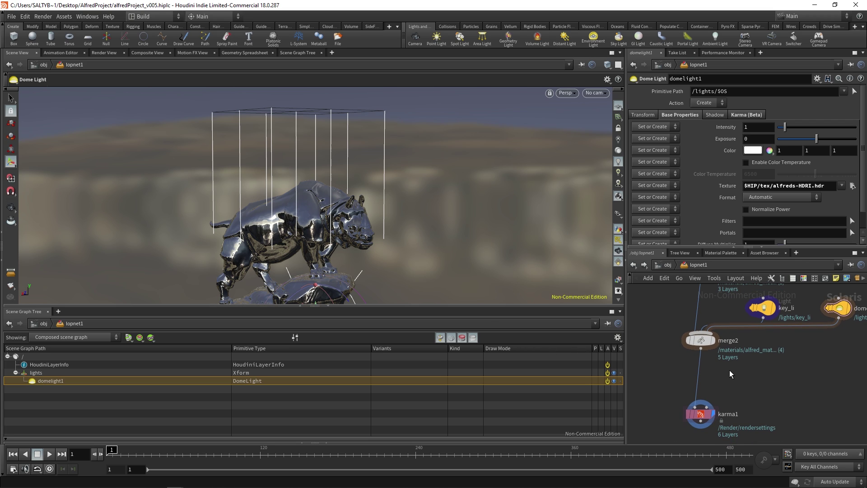
pyautogui.press('Tab')
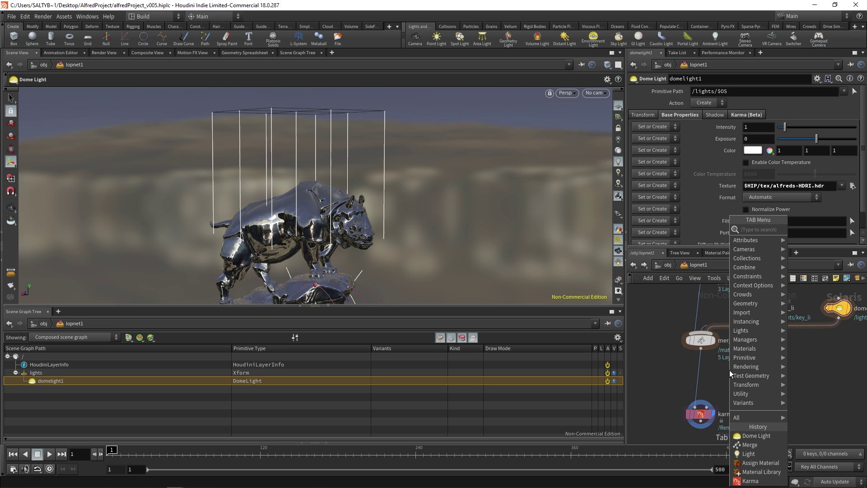
pyautogui.write('import')
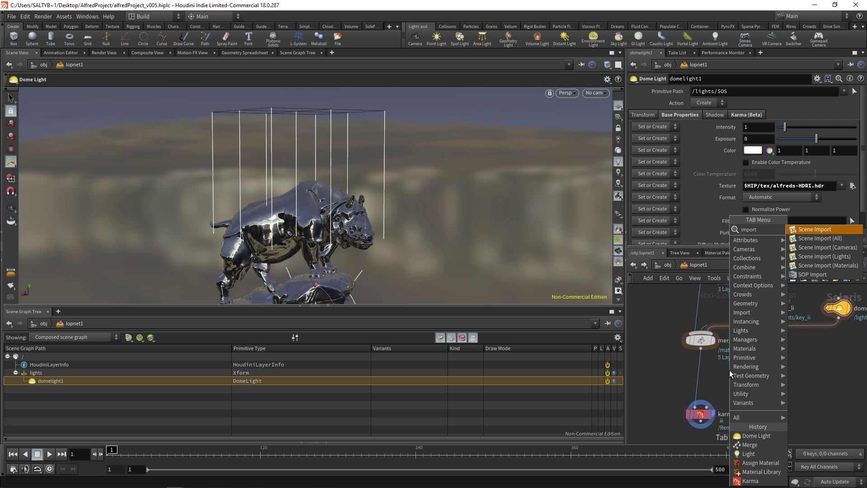
pyautogui.press('Down')
pyautogui.press('Down')
pyautogui.press('Down')
pyautogui.press('Down')
pyautogui.press('Down')
pyautogui.press('Up')
pyautogui.press('Up')
pyautogui.press('Up')
pyautogui.press('Up')
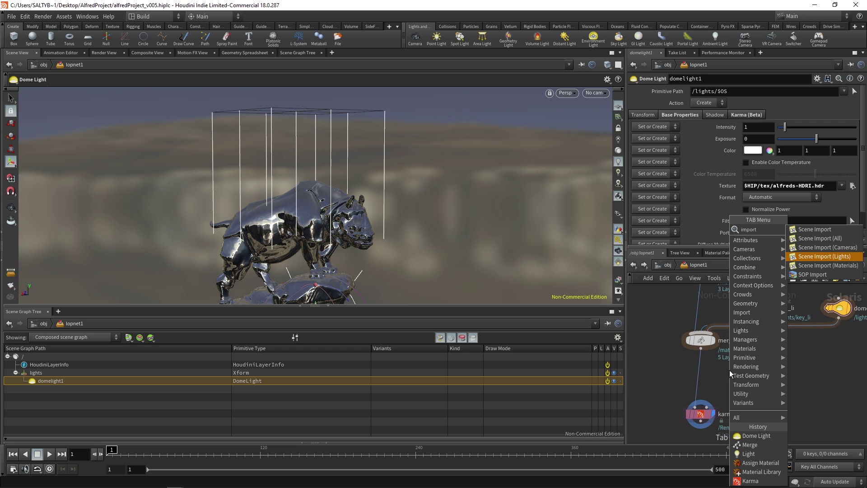
pyautogui.press('Up')
pyautogui.press('Down')
pyautogui.press('Down')
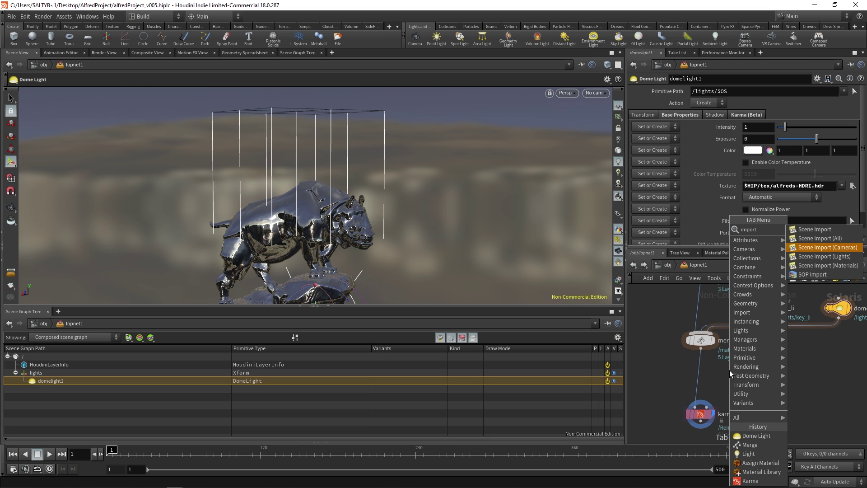
pyautogui.press('Escape')
# Step: Add a Scene Import (Cameras) node and insert it between merge2 and karma1
pyautogui.press('h')
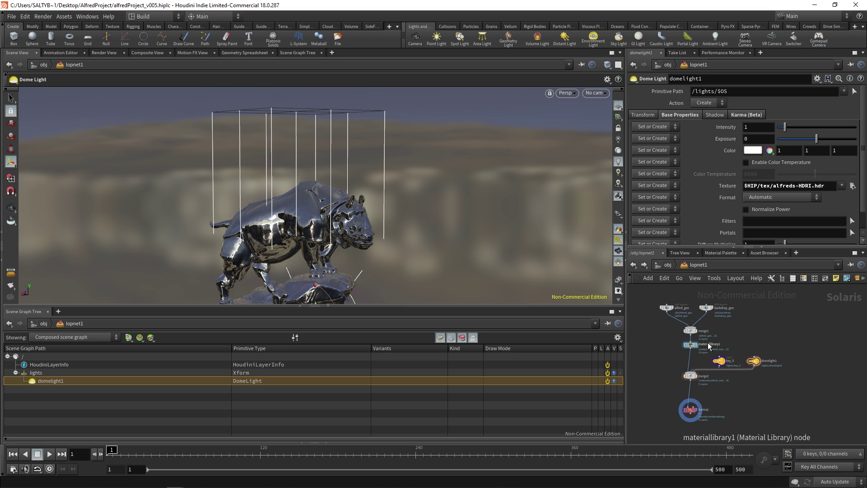
pyautogui.moveTo(768, 331); pyautogui.dragTo(784, 315, button='middle')
pyautogui.scroll(3, 782, 315)
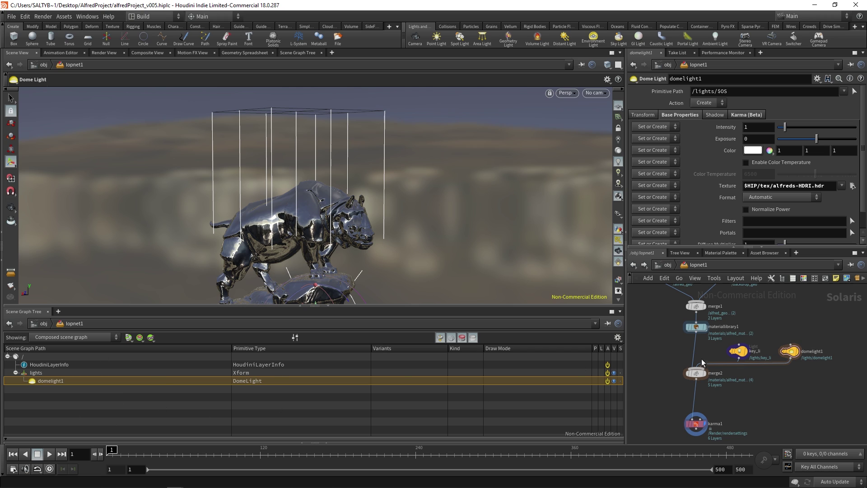
pyautogui.scroll(2, 700, 359)
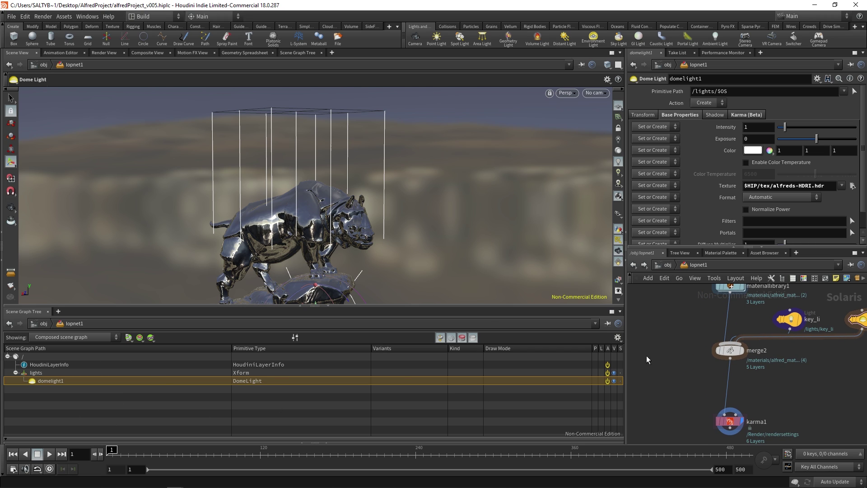
pyautogui.press('Tab')
pyautogui.moveTo(651, 366)
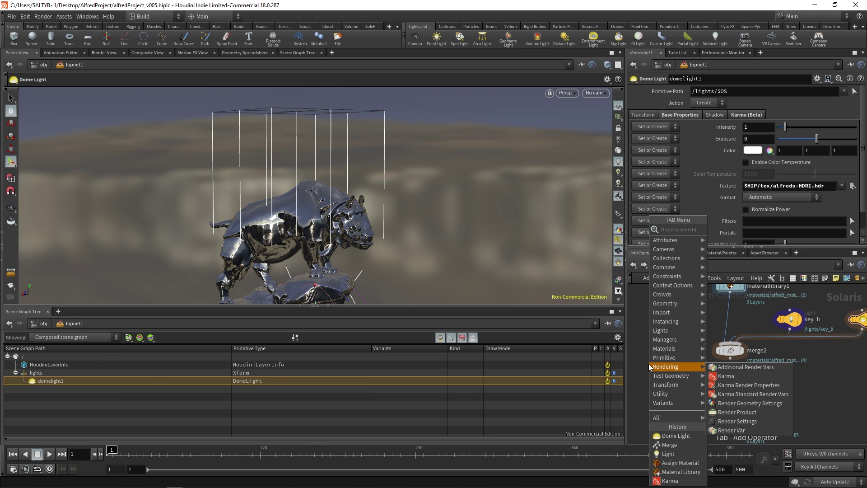
pyautogui.write('import')
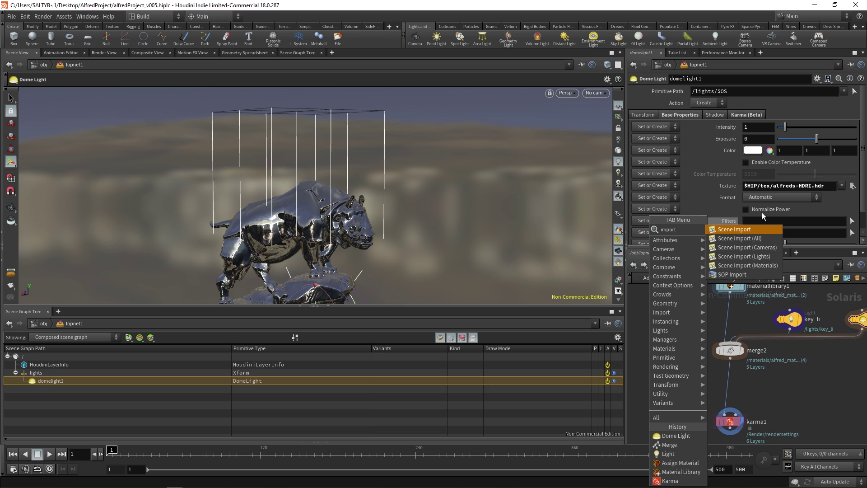
pyautogui.click(758, 247)
pyautogui.click(656, 362)
pyautogui.moveTo(654, 363); pyautogui.dragTo(730, 387)
pyautogui.moveTo(769, 402); pyautogui.dragTo(759, 392, button='middle')
pyautogui.moveTo(761, 401); pyautogui.dragTo(725, 424)
# Step: Check the imported cam1 in karma1's scene graph and its source camera at the obj level, returning to lopnet1
pyautogui.click(726, 420)
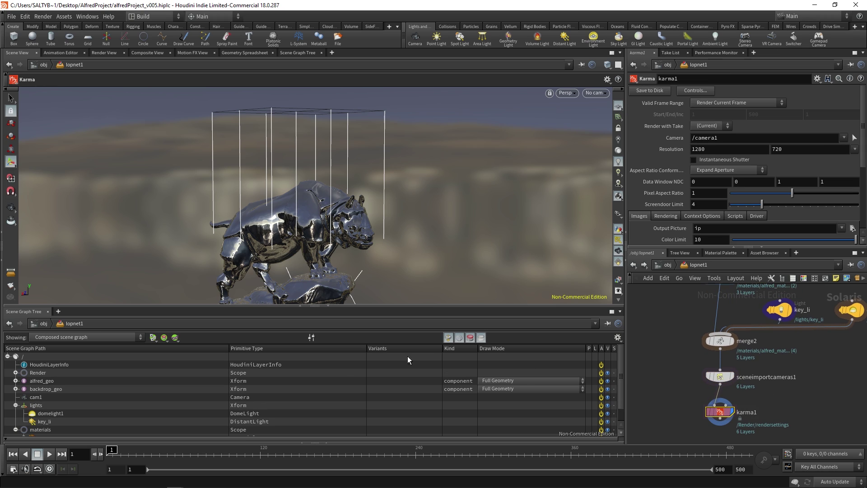
pyautogui.click(36, 398)
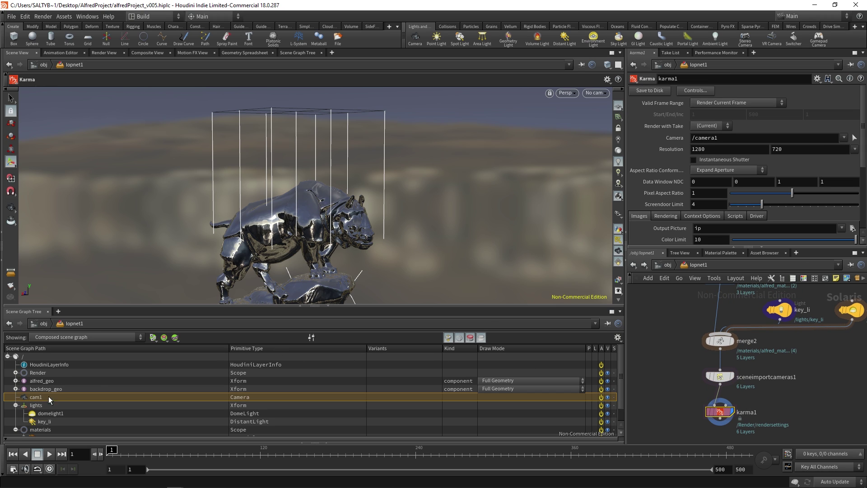
pyautogui.click(659, 265)
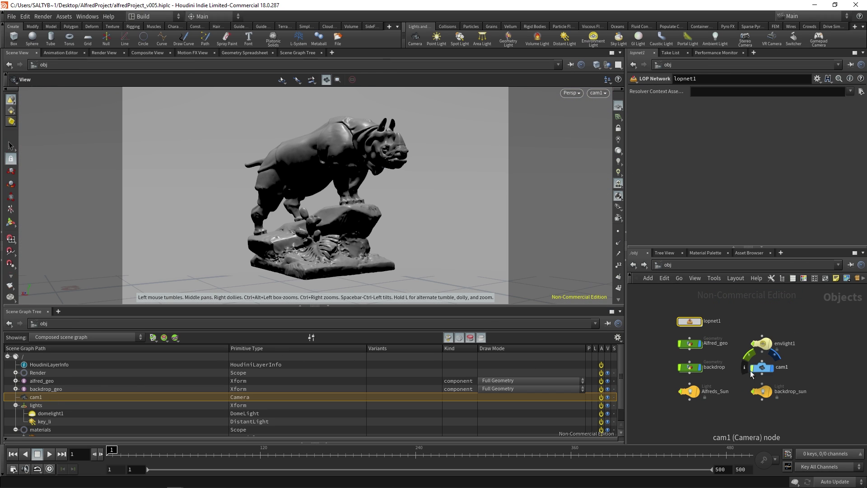
pyautogui.moveTo(746, 364); pyautogui.dragTo(785, 372)
pyautogui.moveTo(728, 308); pyautogui.dragTo(678, 323)
pyautogui.doubleClick(679, 323)
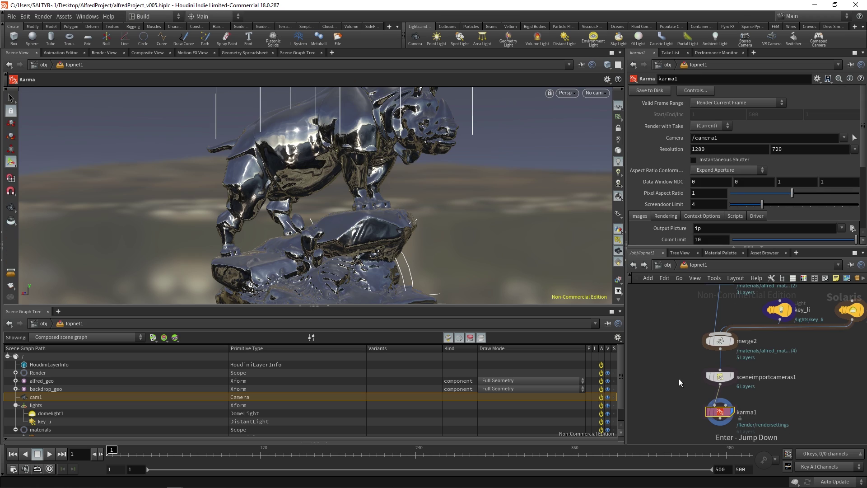
# Step: Look through cam1 in the viewport and try to reframe the rhino with the camera locked to the view
pyautogui.click(593, 93)
pyautogui.click(594, 102)
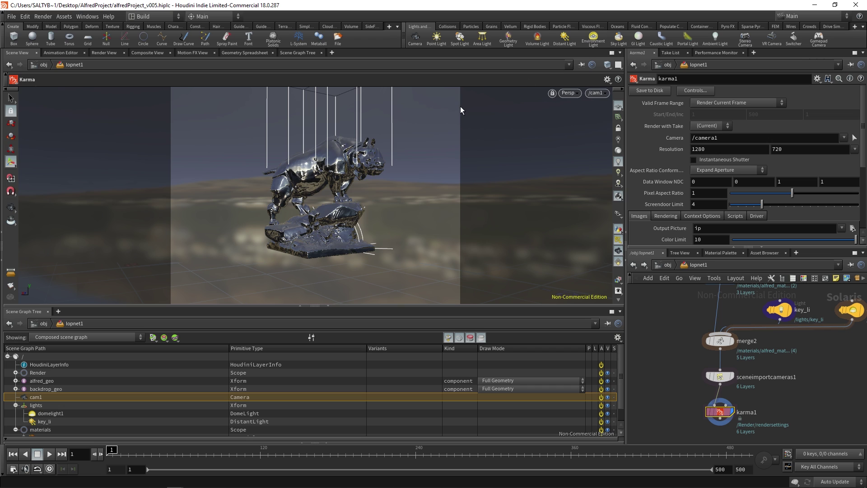
pyautogui.click(618, 128)
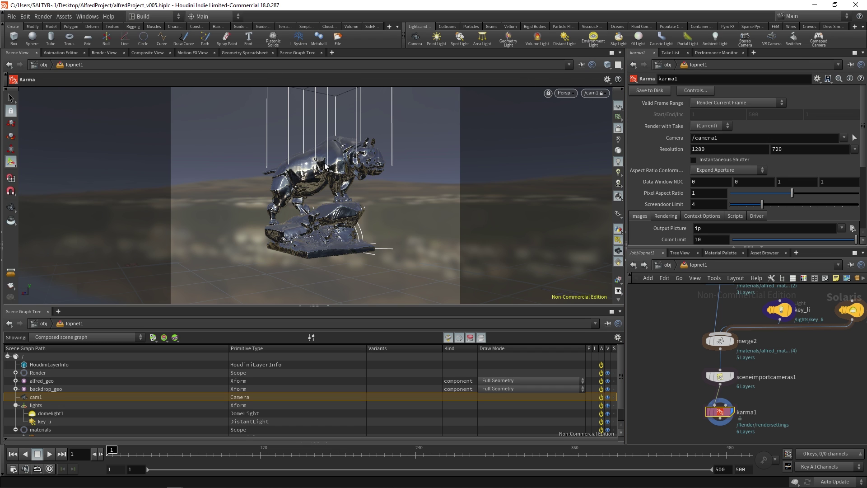
pyautogui.keyDown('alt'); pyautogui.moveTo(325, 164); pyautogui.dragTo(345, 169, button='right'); pyautogui.keyUp('alt')
pyautogui.keyDown('alt'); pyautogui.moveTo(361, 174); pyautogui.dragTo(300, 203); pyautogui.keyUp('alt')
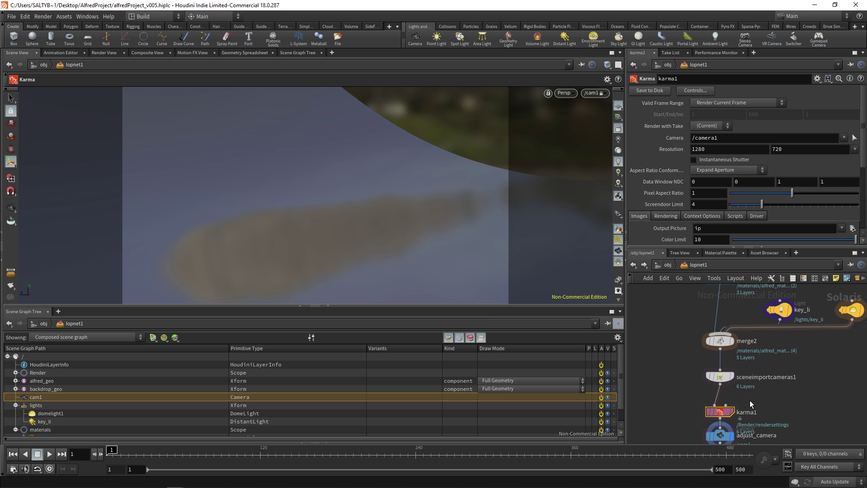
# Step: Delete the adjust_camera node beneath karma1
pyautogui.moveTo(759, 403); pyautogui.dragTo(750, 370, button='middle')
pyautogui.moveTo(721, 402); pyautogui.dragTo(703, 411)
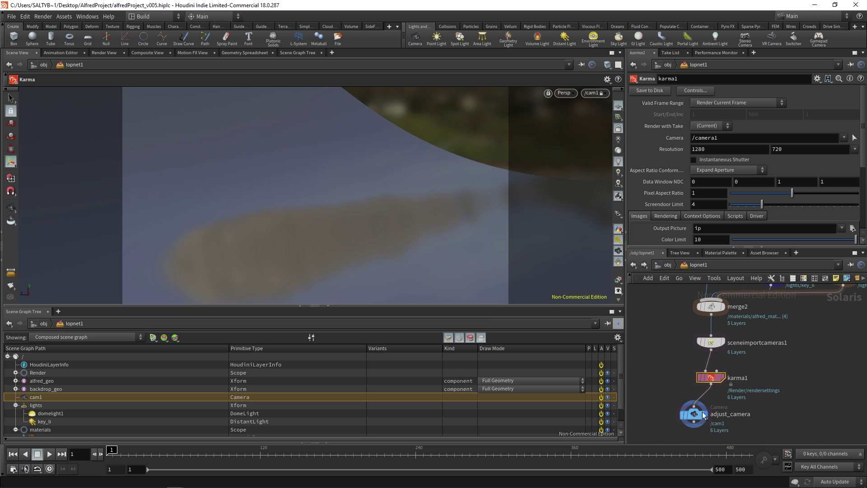
pyautogui.click(693, 414)
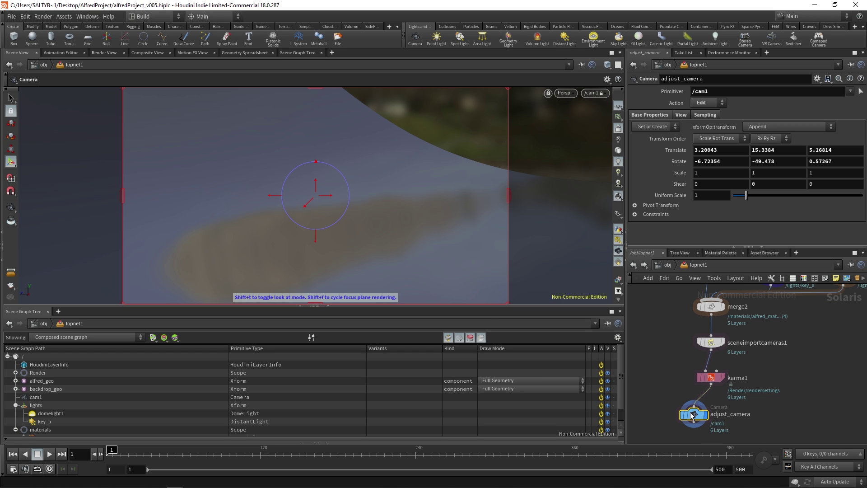
pyautogui.moveTo(690, 412)
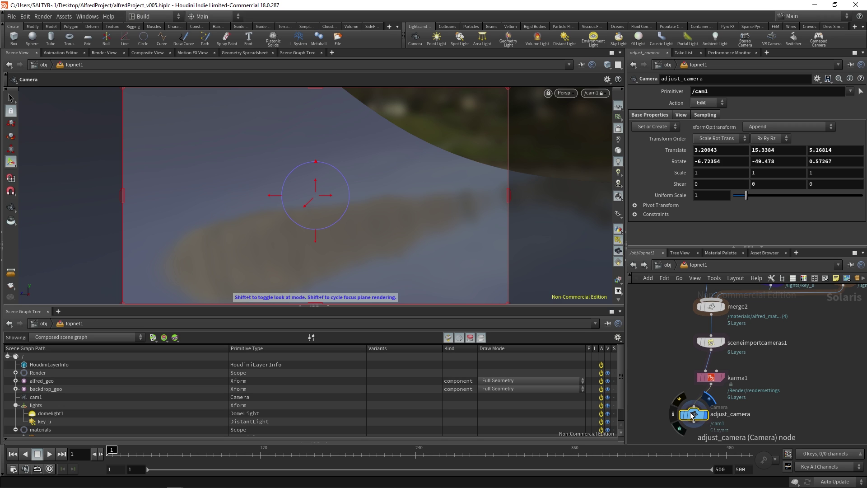
pyautogui.press('Delete')
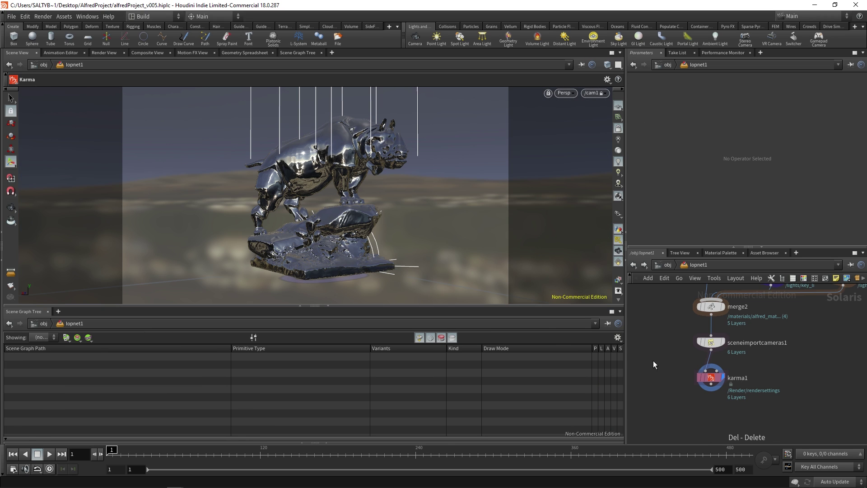
# Step: Add a Camera node beside the link between sceneimportcameras1 and karma1
pyautogui.press('Tab')
pyautogui.write('camer')
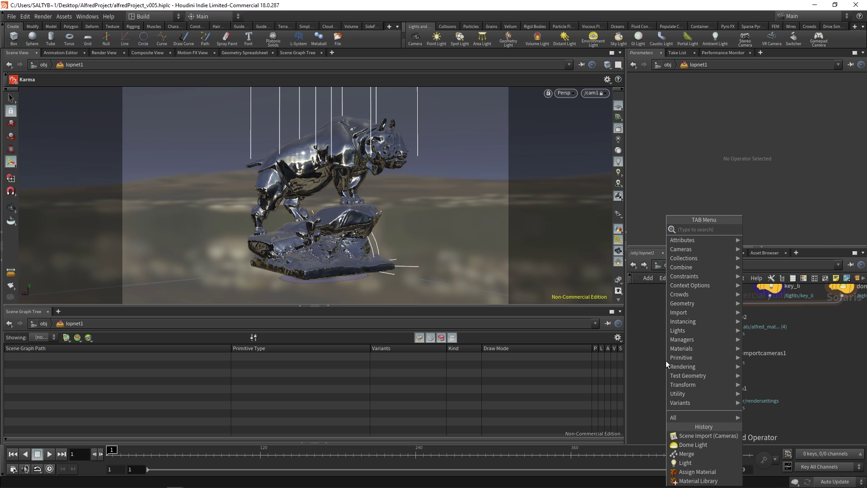
pyautogui.press('Return')
pyautogui.click(665, 360)
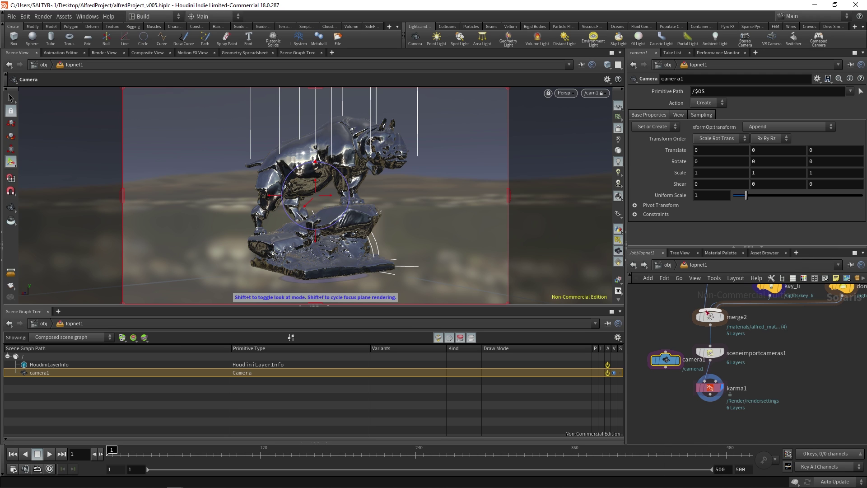
pyautogui.moveTo(663, 367); pyautogui.dragTo(661, 373)
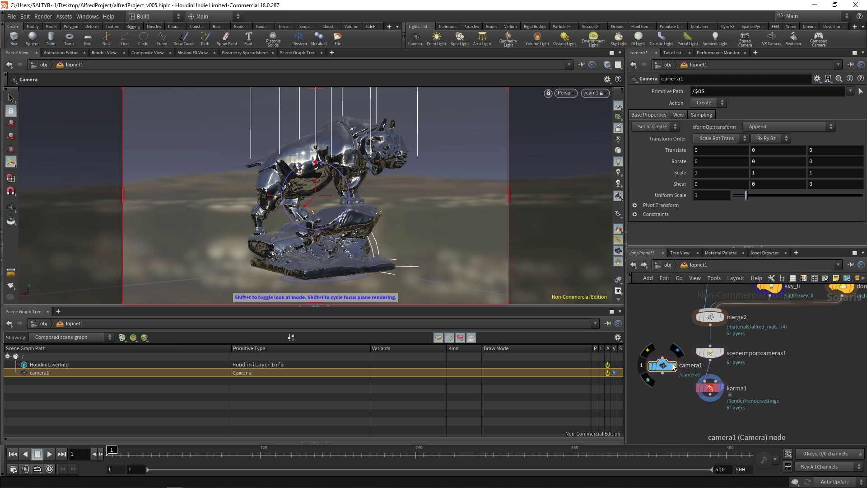
# Step: Delete sceneimportcameras1, insert camera1 between merge2 and karma1 in its place, and select karma1
pyautogui.click(710, 352)
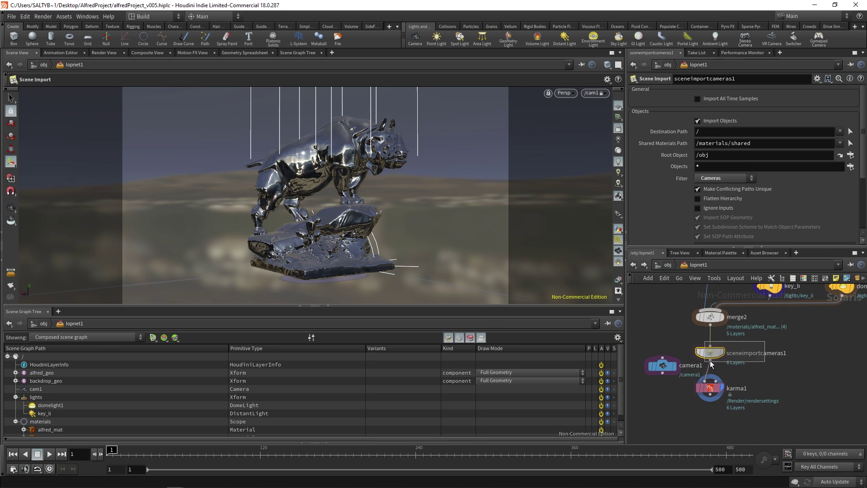
pyautogui.press('Delete')
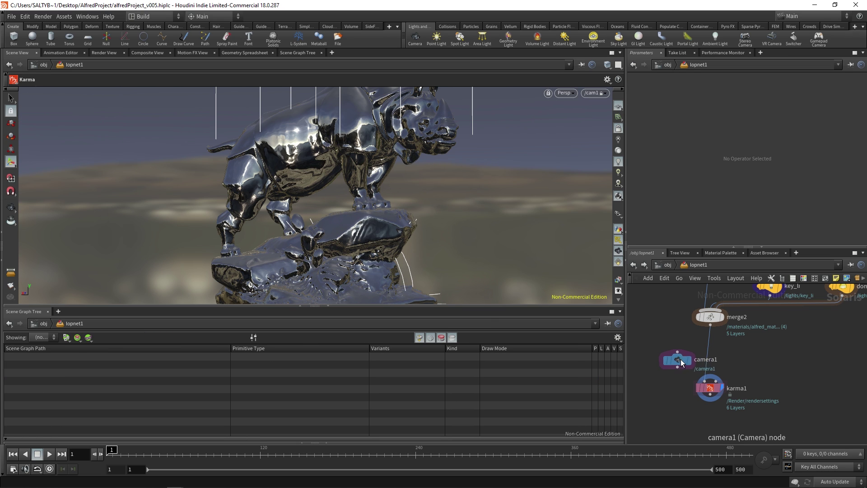
pyautogui.moveTo(677, 361); pyautogui.dragTo(707, 355)
pyautogui.click(710, 388)
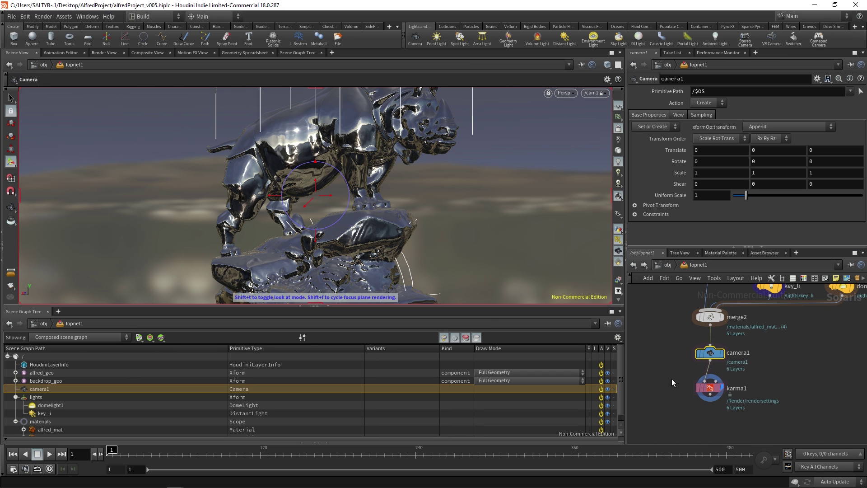
# Step: Look through camera1 in the viewport and reframe it so the whole rhino statue and its rock base fit inside the frame
pyautogui.click(589, 93)
pyautogui.click(600, 114)
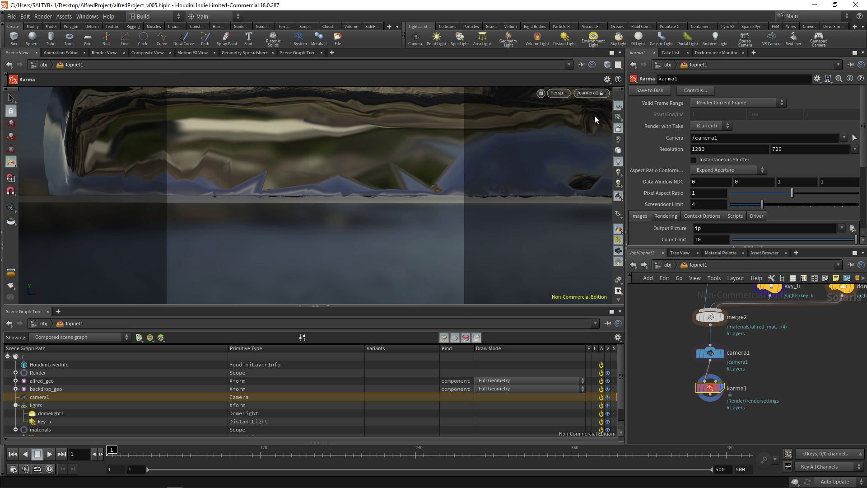
pyautogui.keyDown('alt'); pyautogui.moveTo(393, 173); pyautogui.dragTo(388, 212, button='middle'); pyautogui.keyUp('alt')
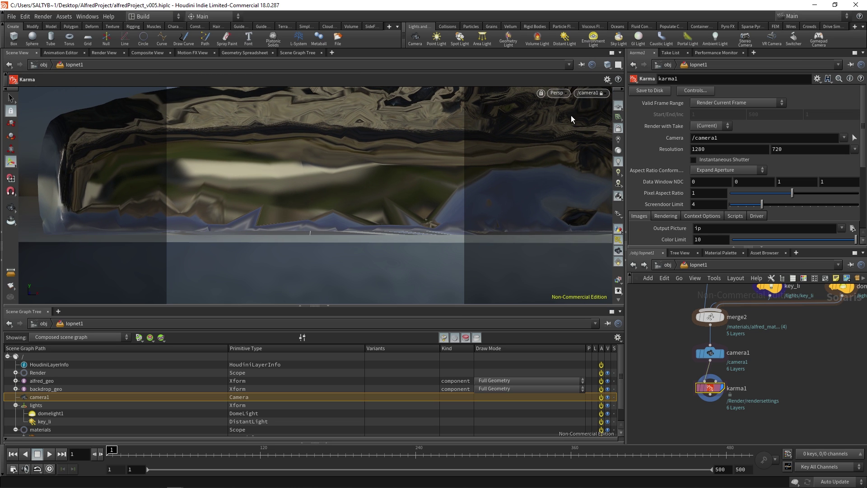
pyautogui.keyDown('alt'); pyautogui.moveTo(396, 172); pyautogui.dragTo(395, 187, button='middle'); pyautogui.keyUp('alt')
pyautogui.keyDown('alt'); pyautogui.moveTo(395, 187); pyautogui.dragTo(354, 221, button='right'); pyautogui.keyUp('alt')
pyautogui.keyDown('alt'); pyautogui.moveTo(424, 168); pyautogui.dragTo(397, 185, button='middle'); pyautogui.keyUp('alt')
pyautogui.keyDown('alt'); pyautogui.moveTo(412, 162); pyautogui.dragTo(723, 170); pyautogui.keyUp('alt')
pyautogui.keyDown('alt'); pyautogui.moveTo(312, 167); pyautogui.dragTo(262, 167, button='middle'); pyautogui.keyUp('alt')
pyautogui.keyDown('alt'); pyautogui.moveTo(262, 167); pyautogui.dragTo(357, 158); pyautogui.keyUp('alt')
pyautogui.keyDown('alt'); pyautogui.moveTo(358, 158); pyautogui.dragTo(370, 154, button='middle'); pyautogui.keyUp('alt')
pyautogui.moveTo(371, 154); pyautogui.dragTo(324, 146)
pyautogui.rightClick(323, 146)
pyautogui.click(319, 139)
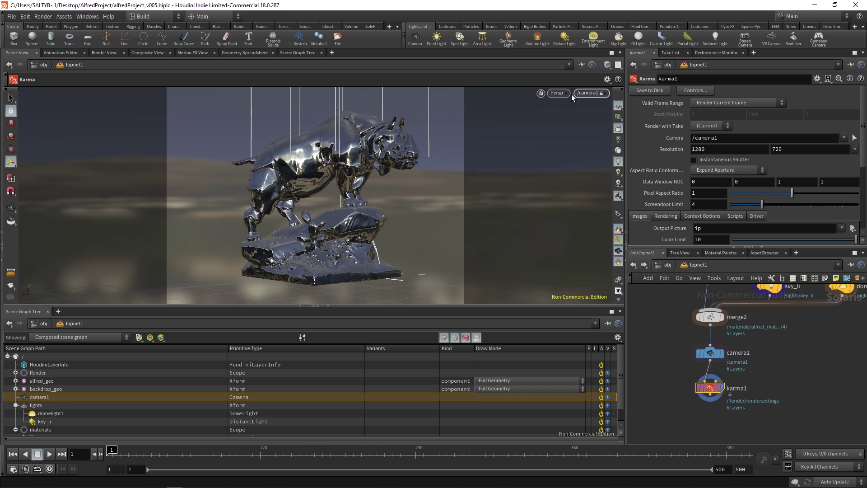
pyautogui.click(558, 92)
pyautogui.click(576, 135)
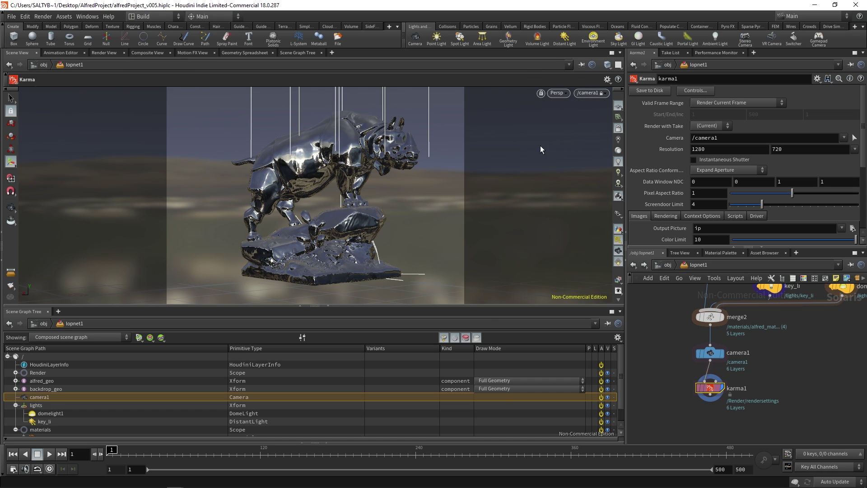